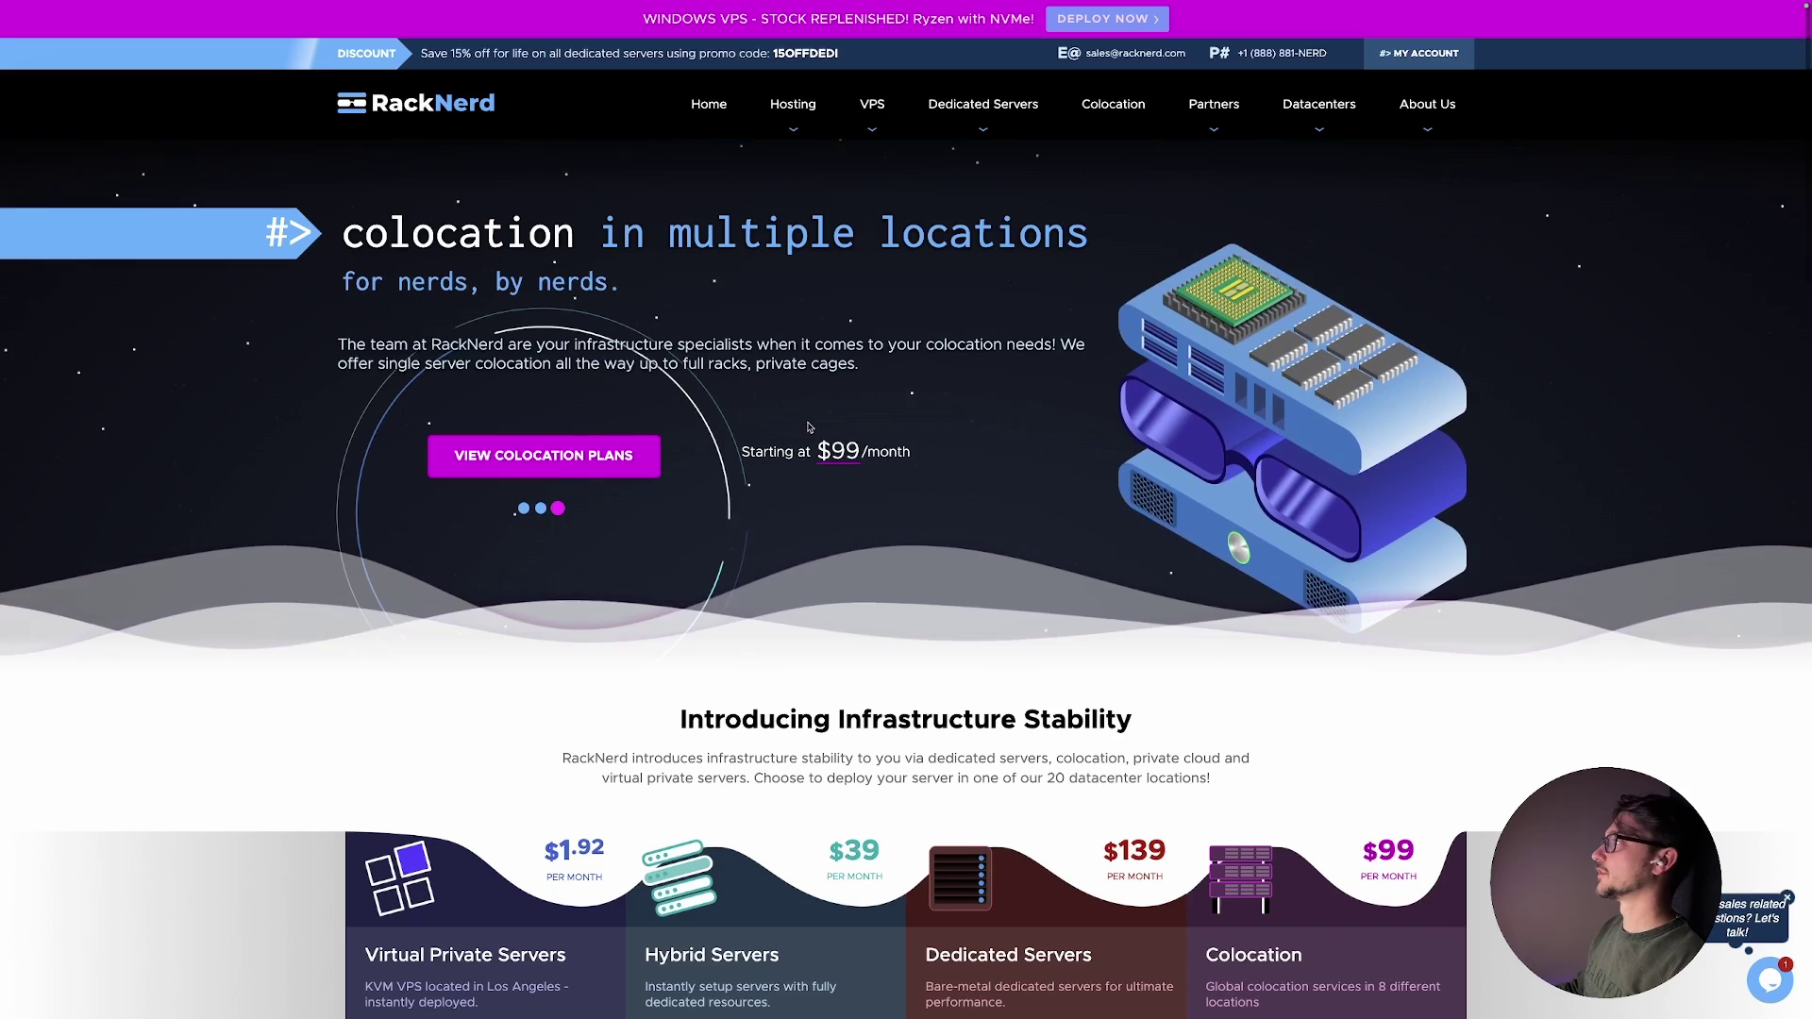
scroll(809, 428, down, 1)
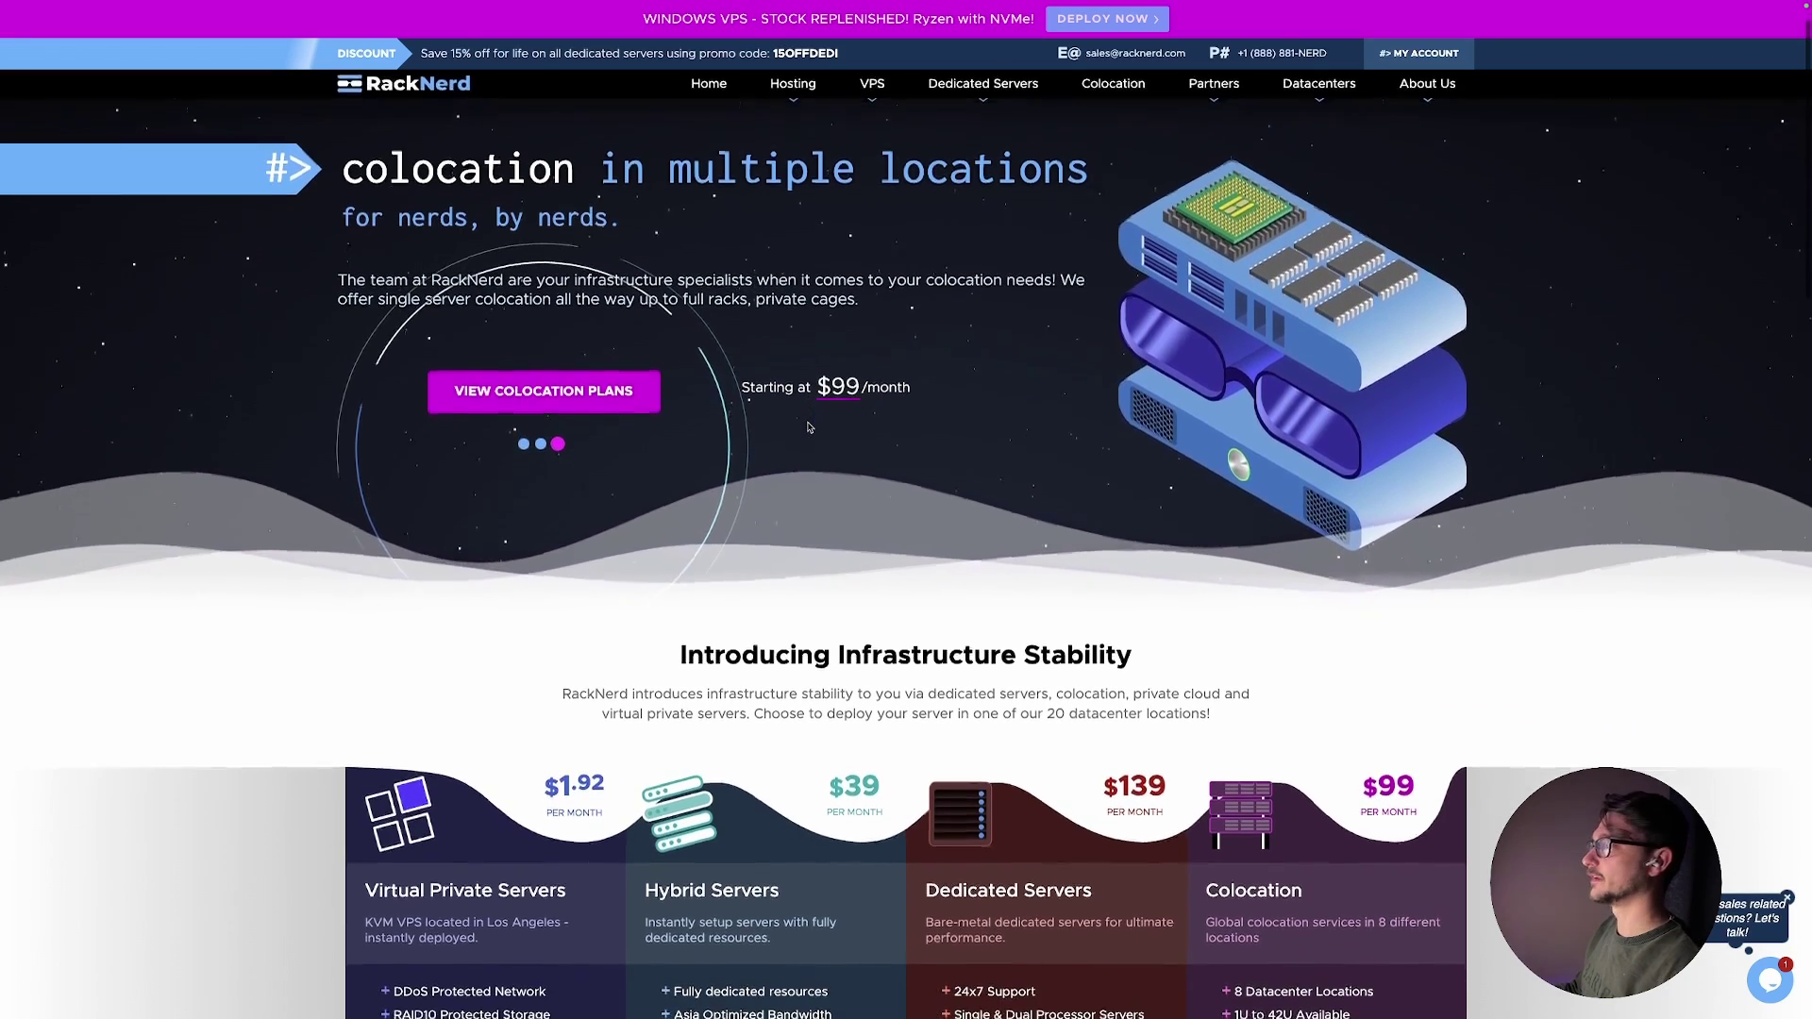
scroll(809, 428, up, 1)
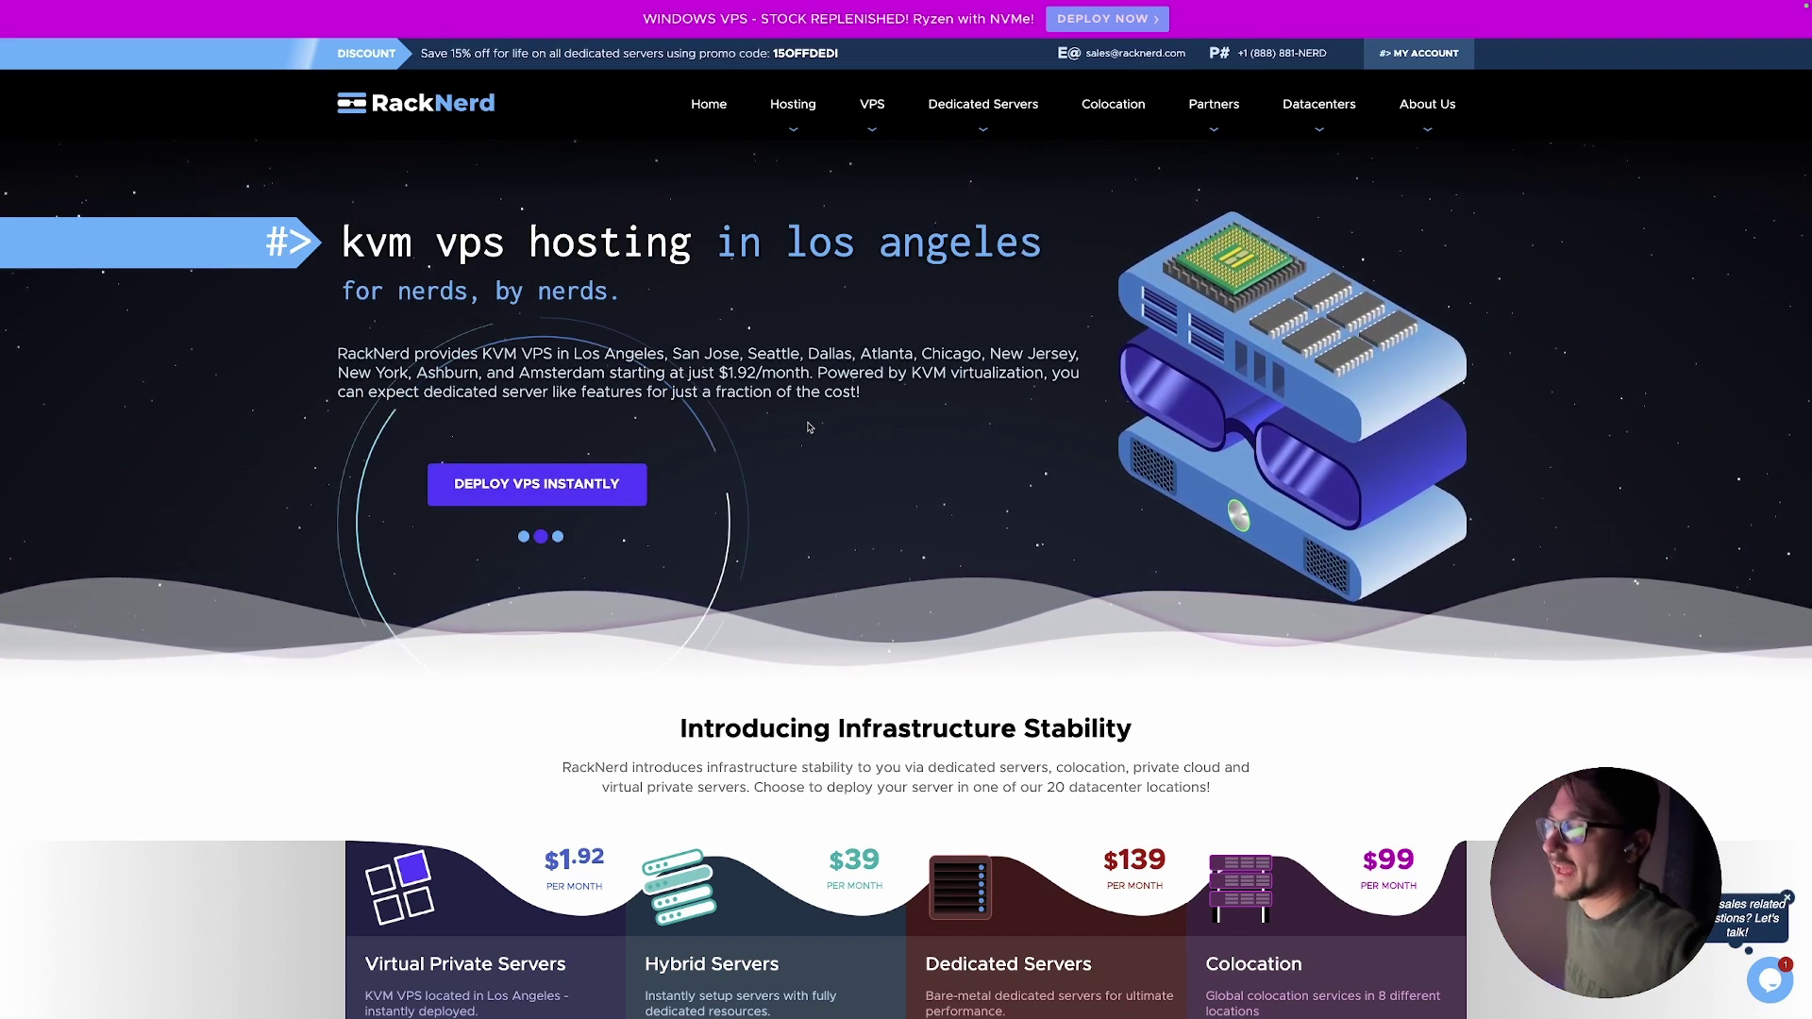
scroll(808, 427, down, 1)
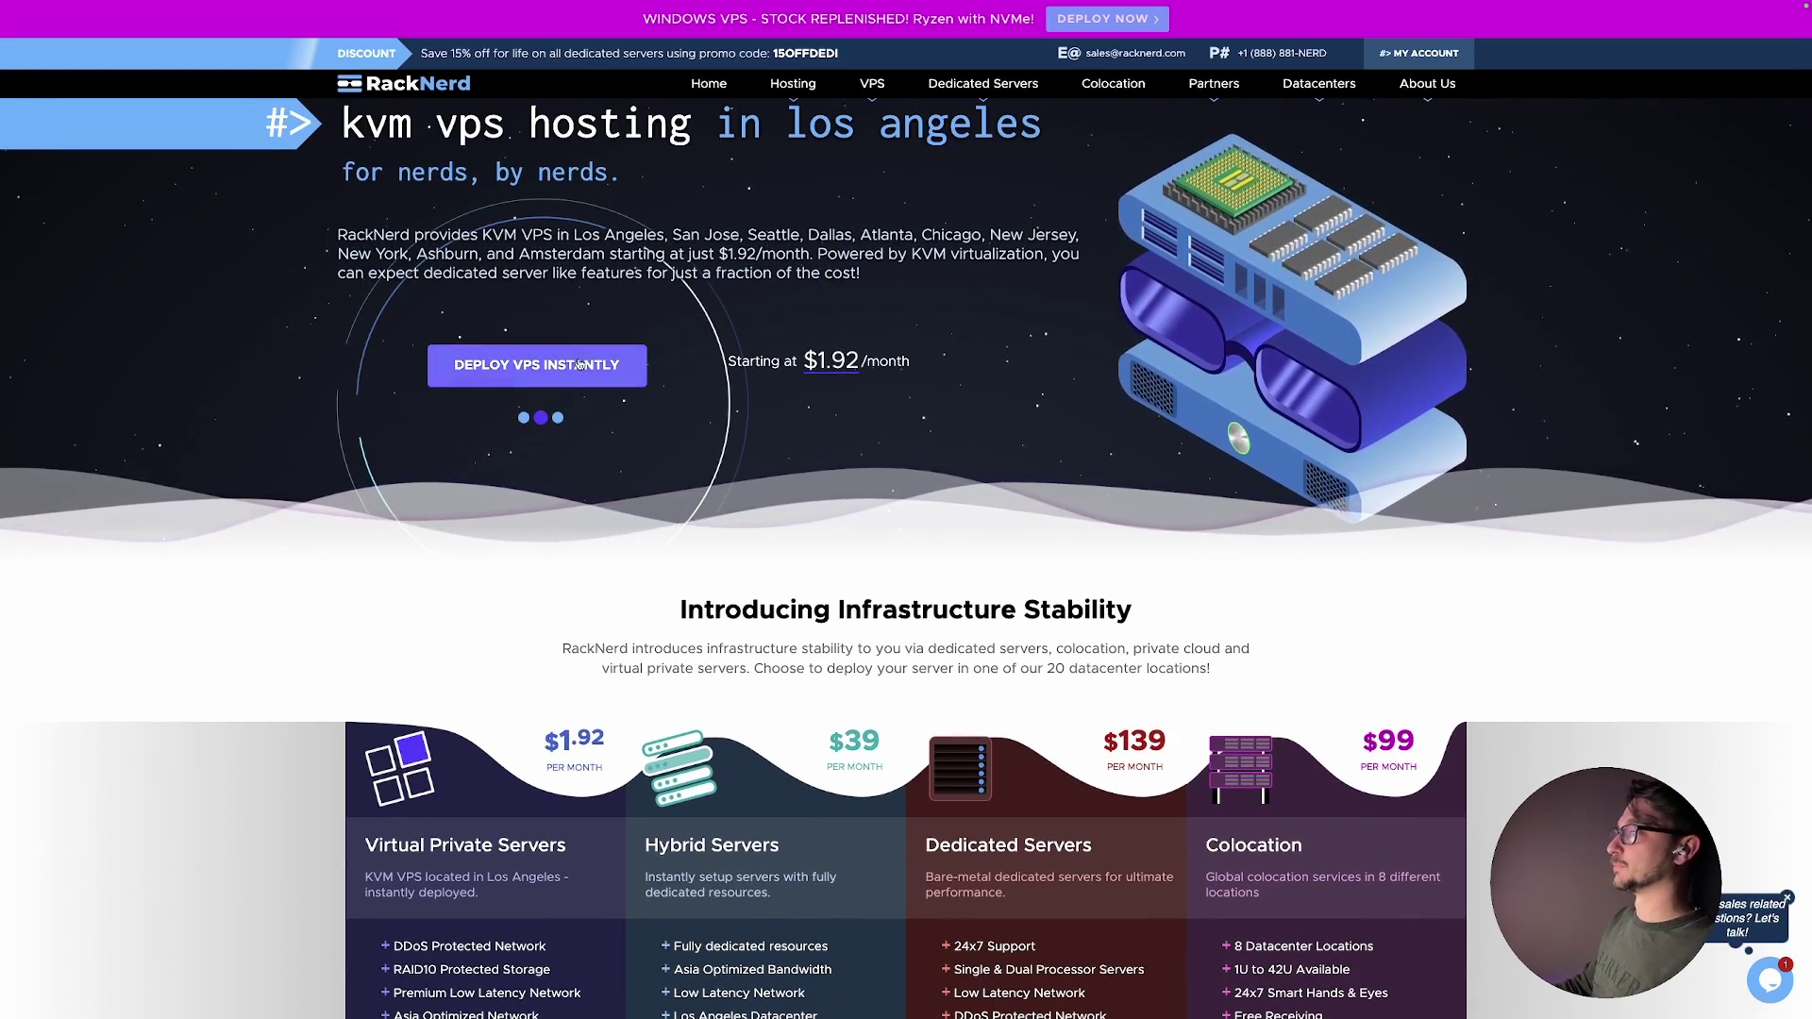
scroll(521, 688, down, 2)
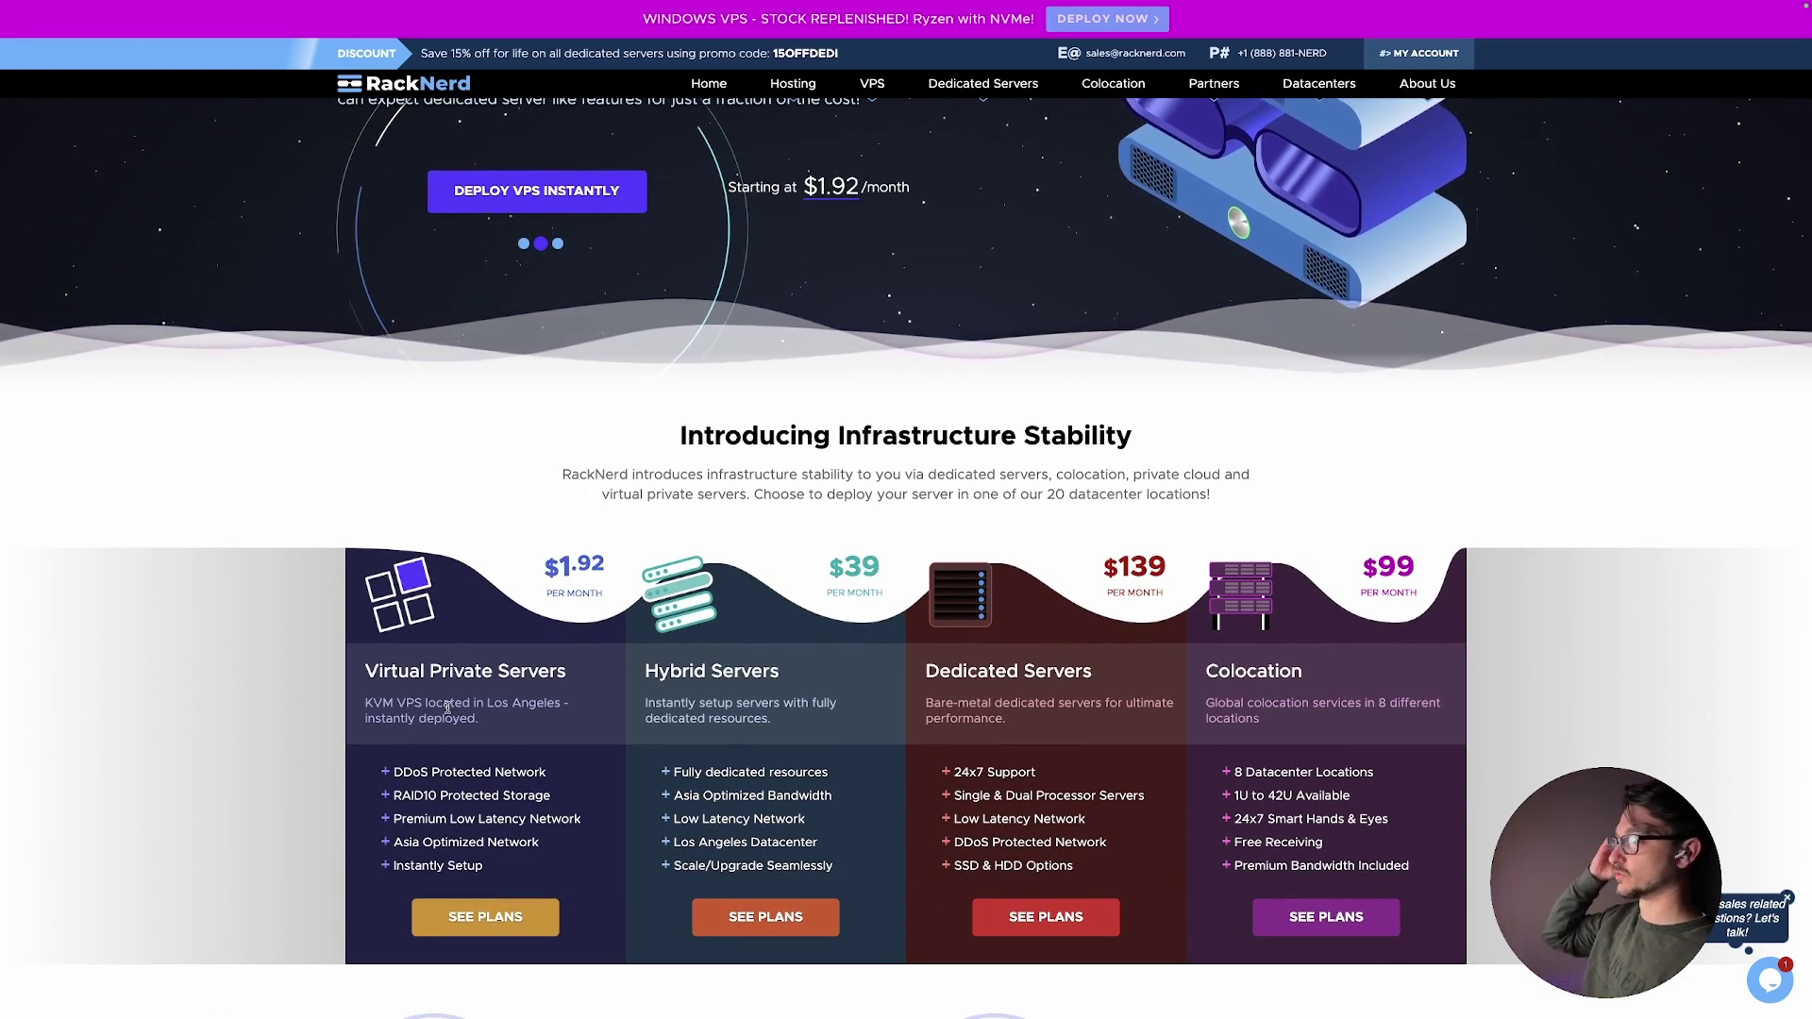
scroll(450, 709, down, 1)
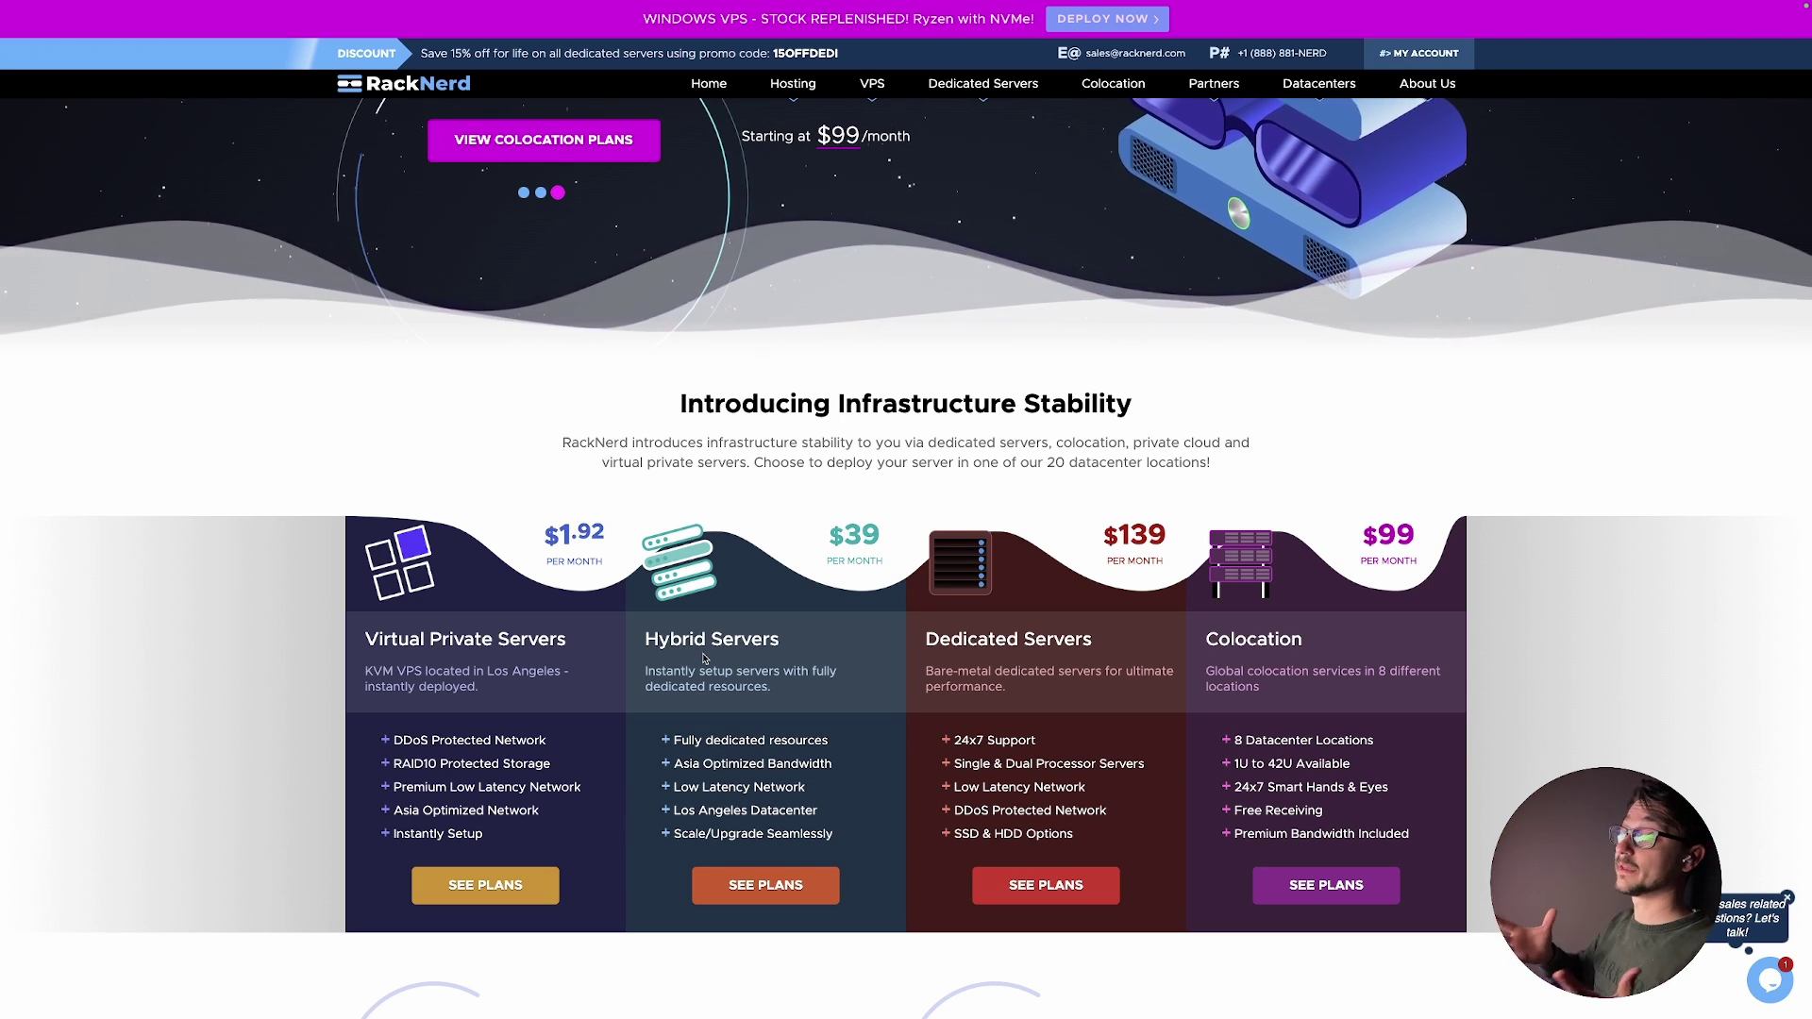
scroll(703, 658, down, 5)
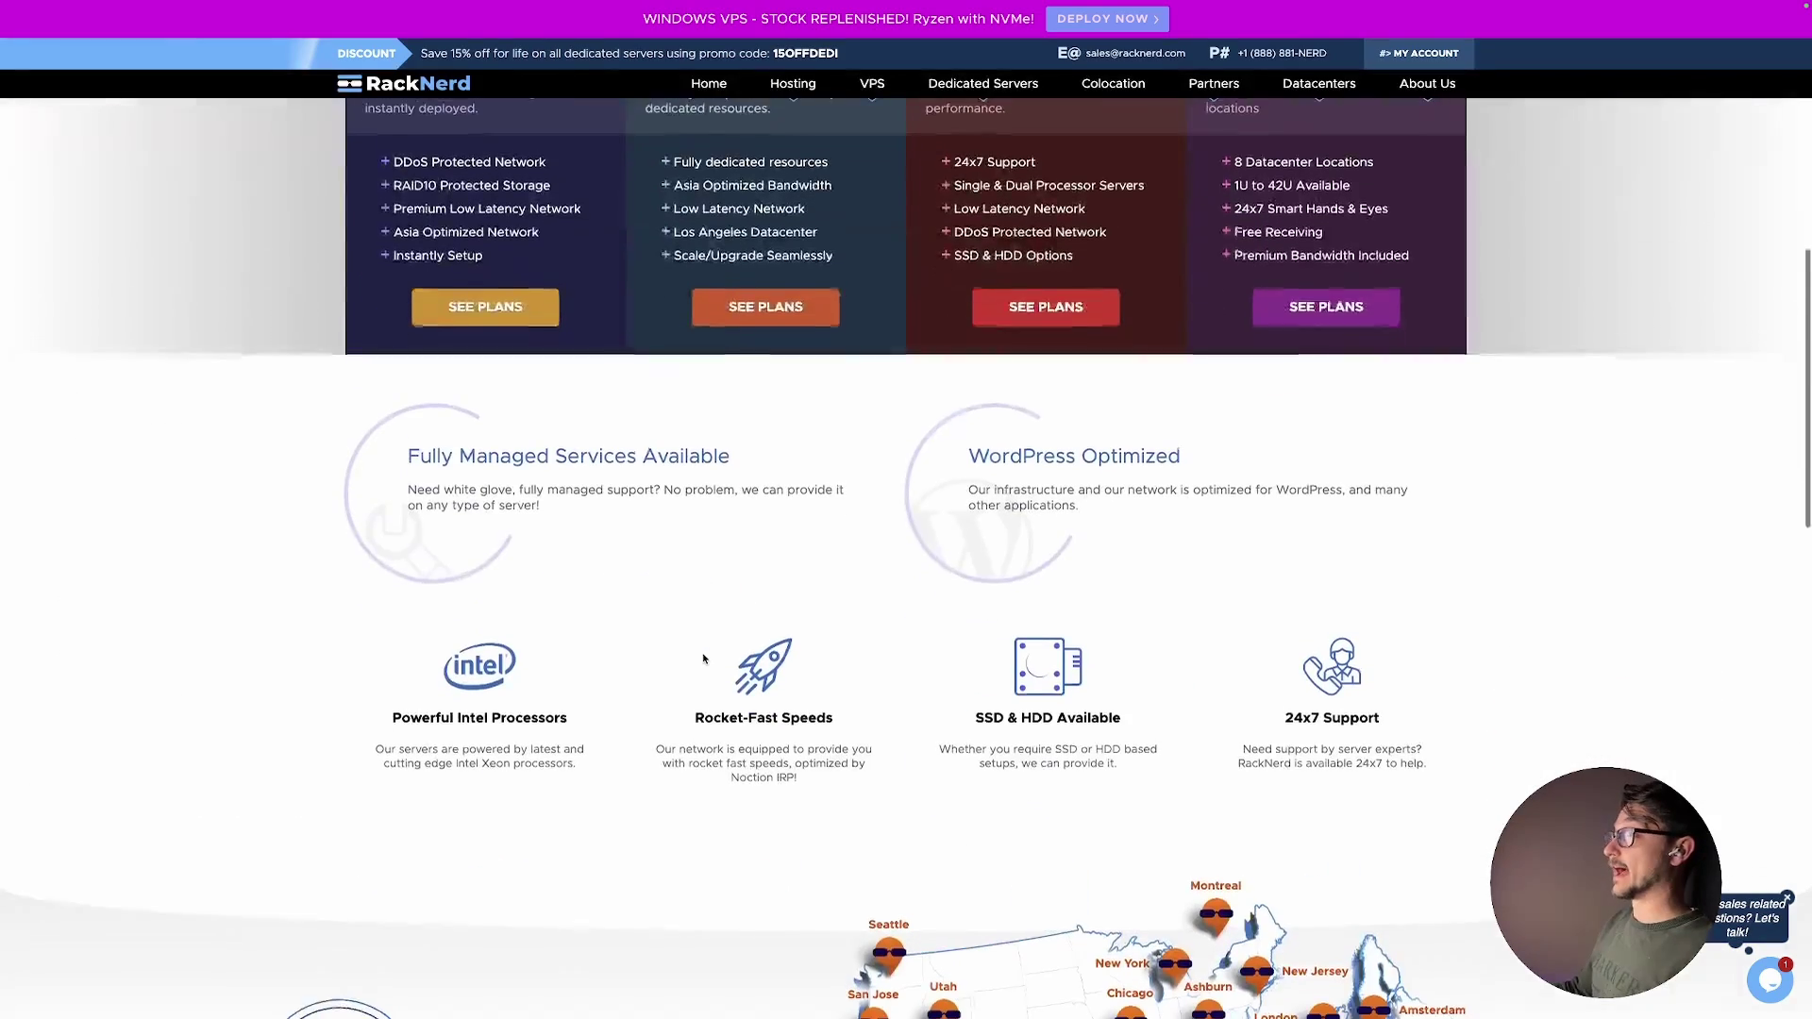
scroll(703, 658, down, 6)
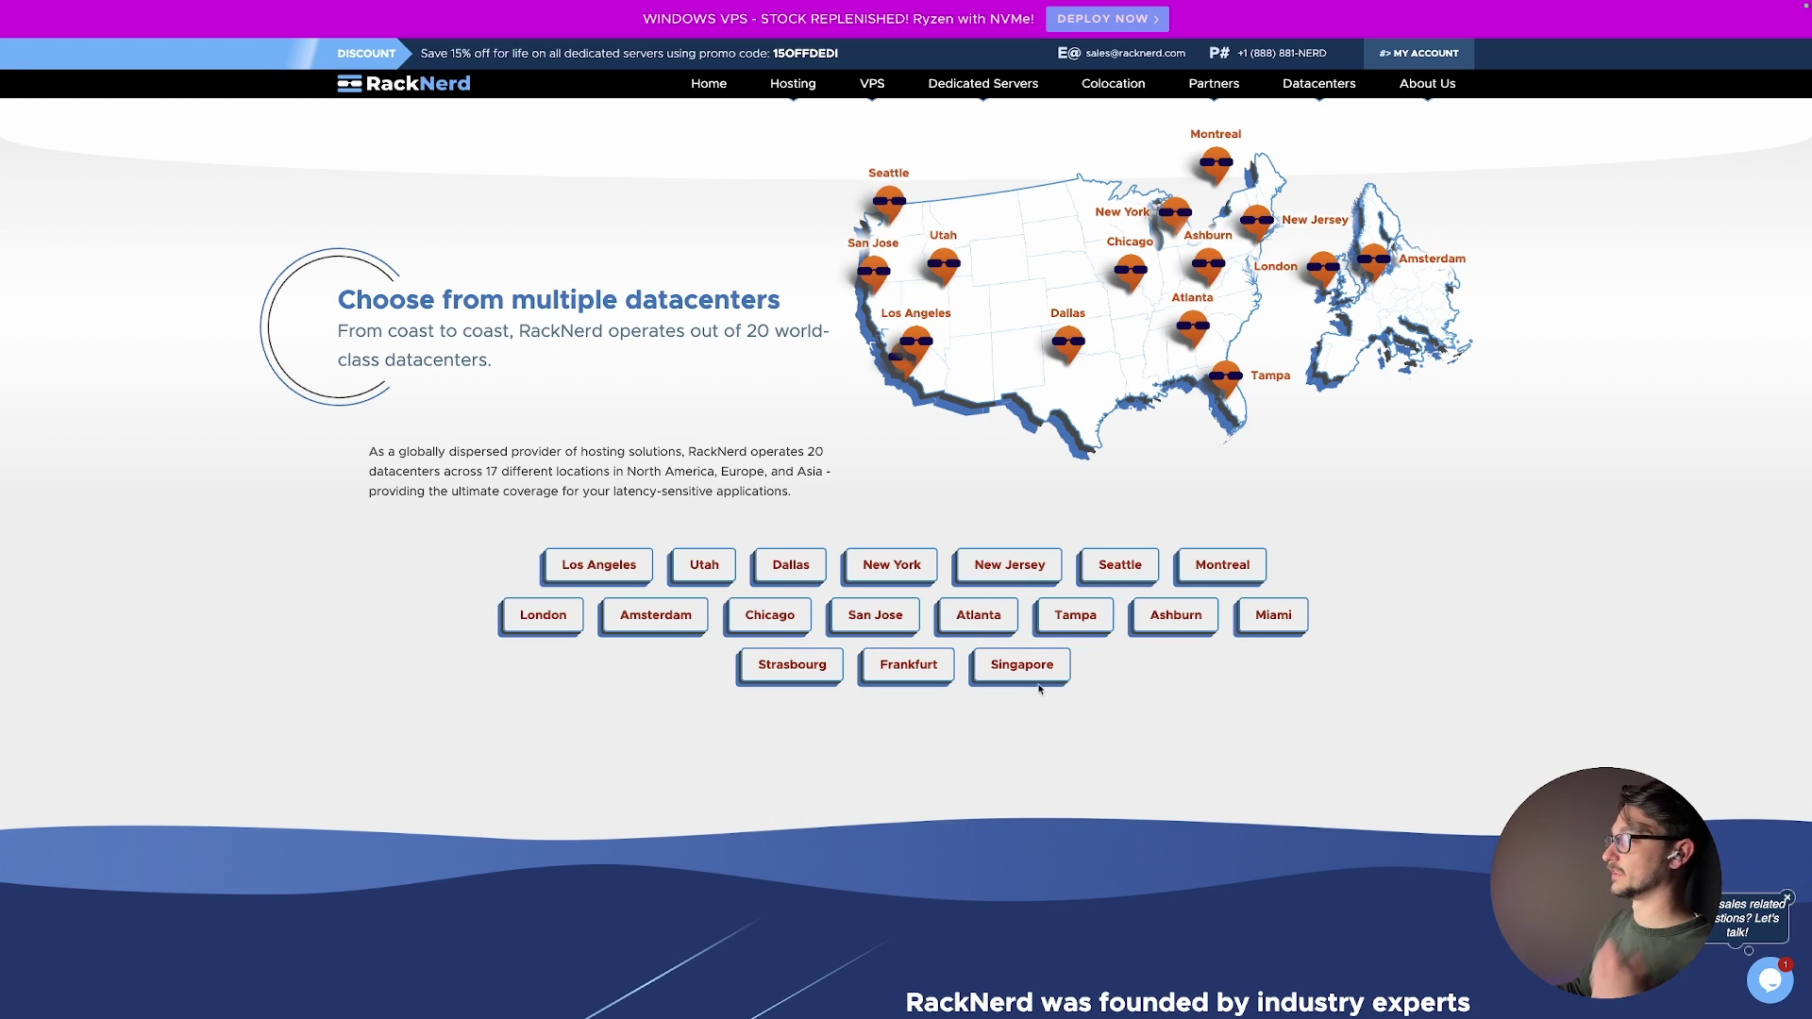
scroll(1030, 732, down, 3)
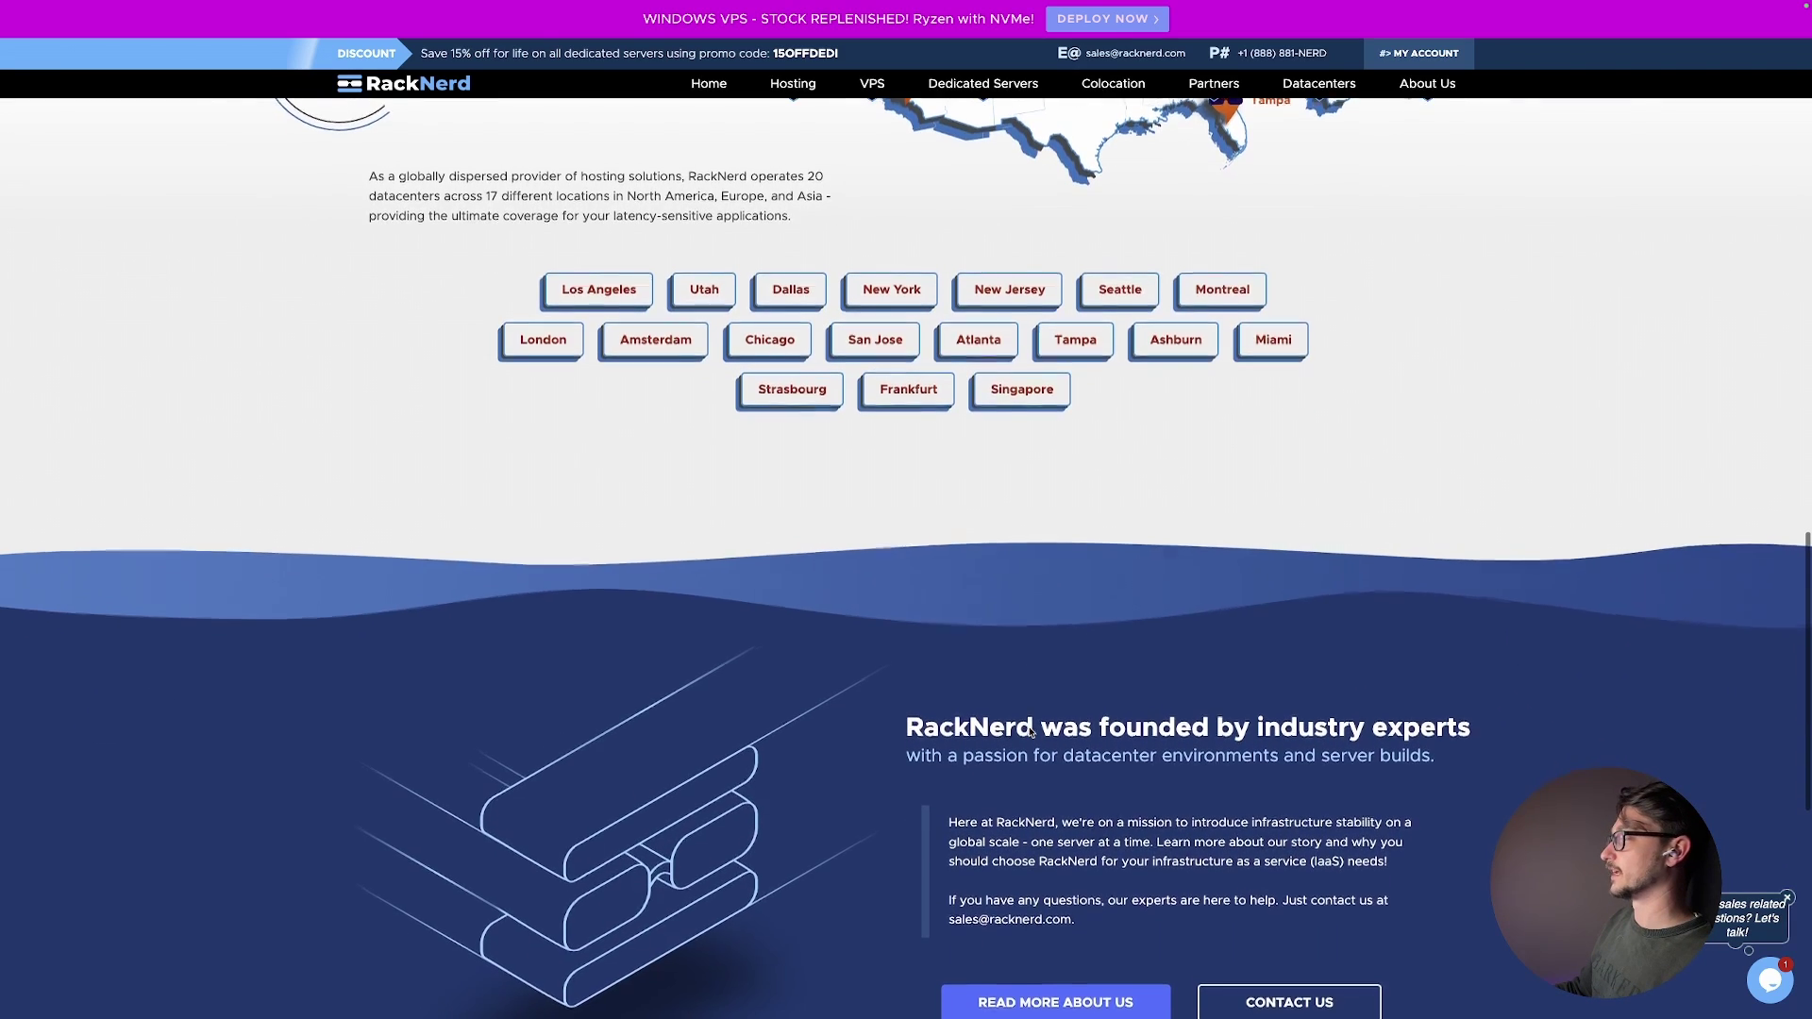
scroll(1030, 727, up, 3)
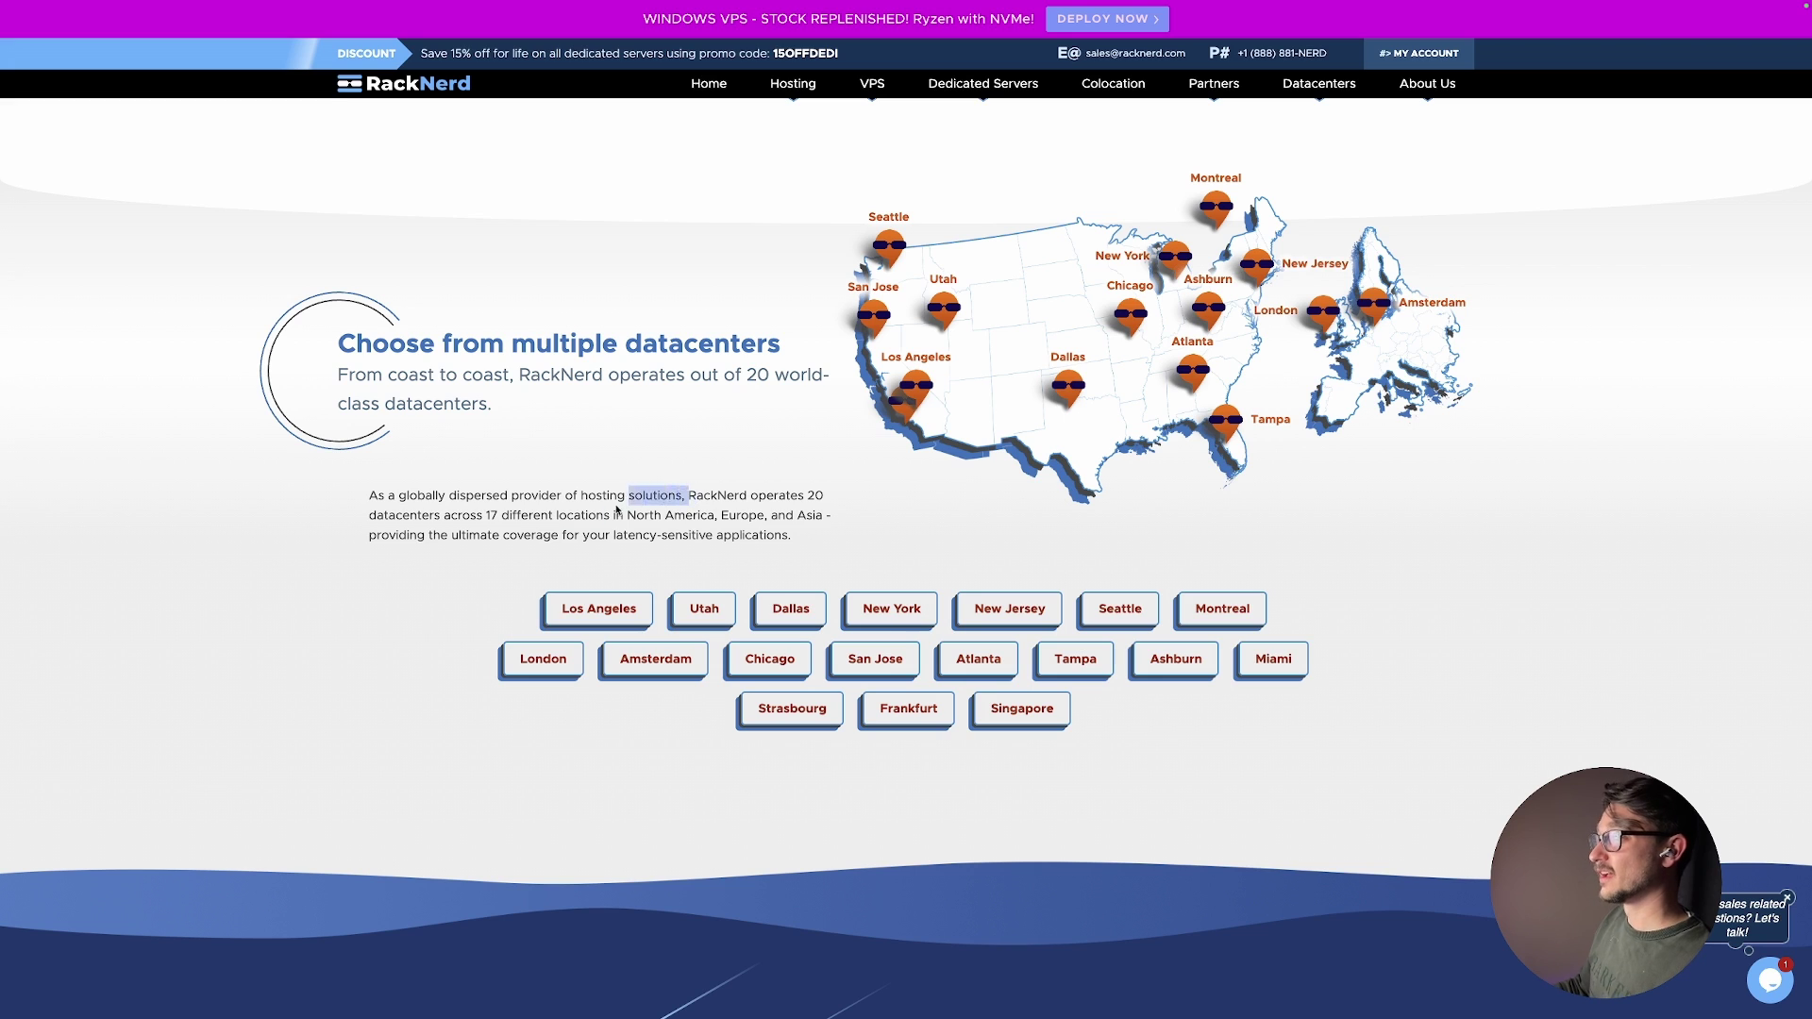
drag(617, 510, 585, 518)
click(718, 509)
scroll(789, 528, up, 2)
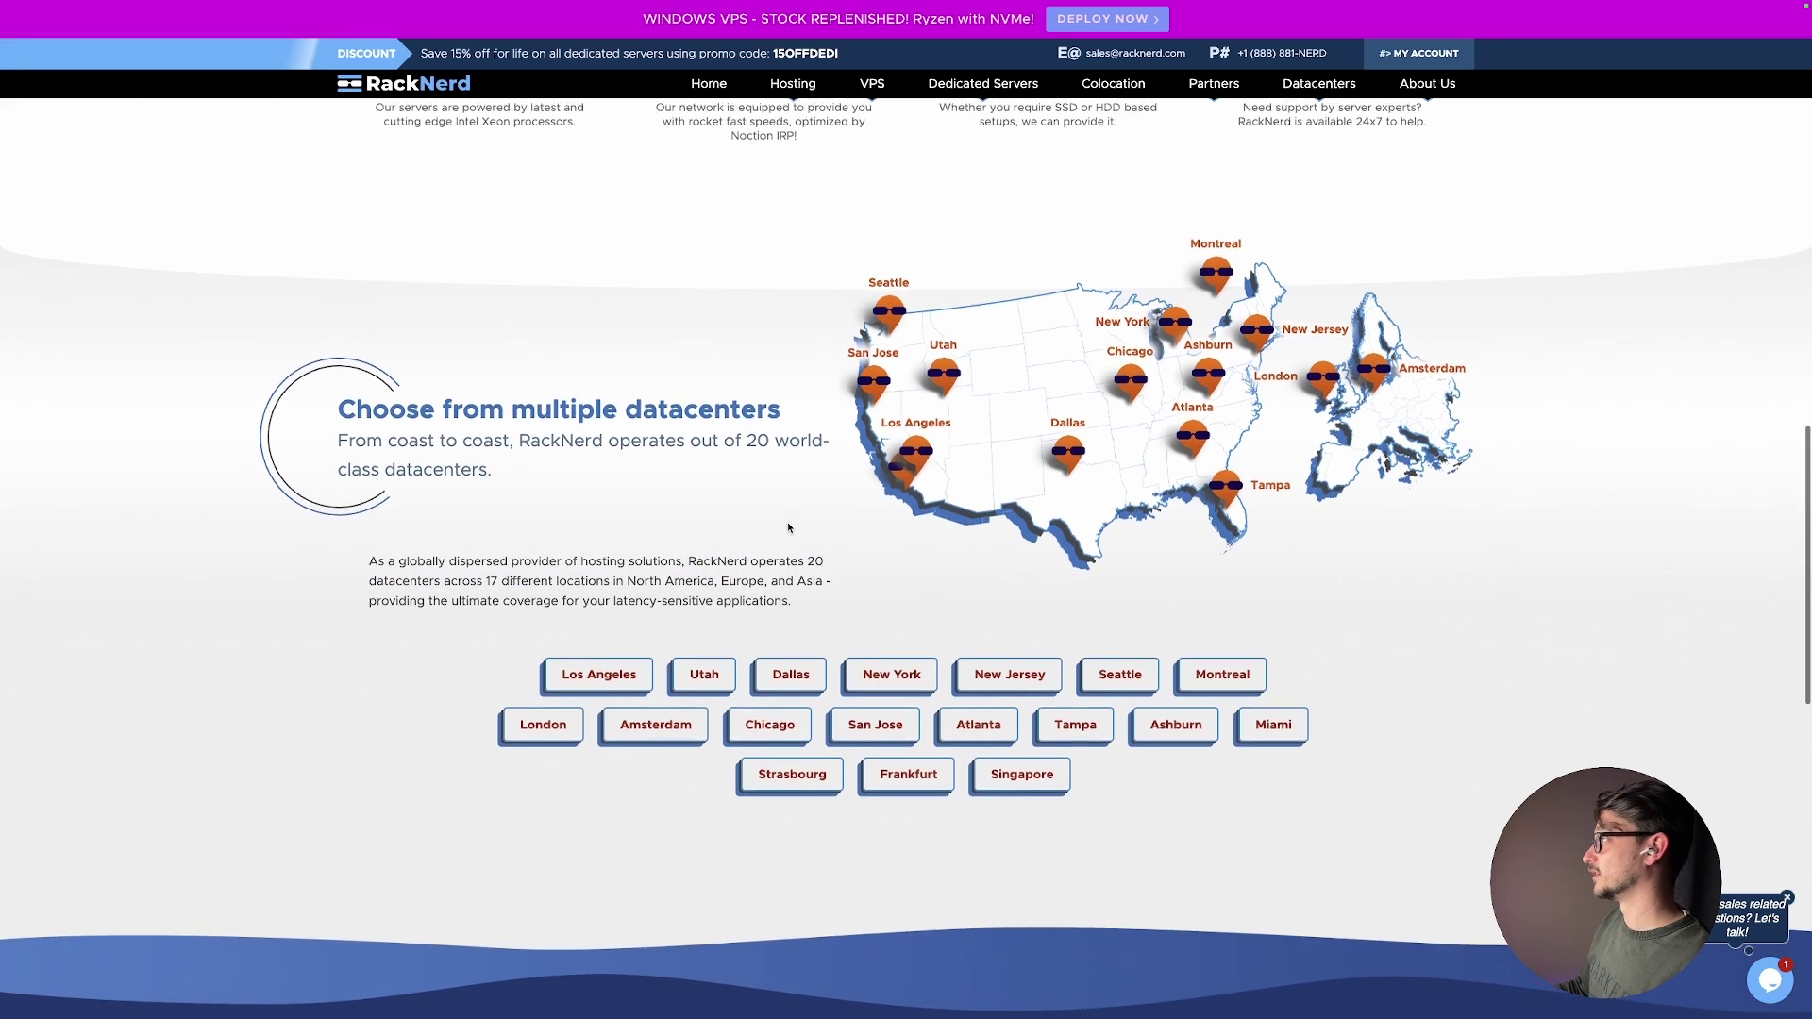
scroll(789, 528, up, 5)
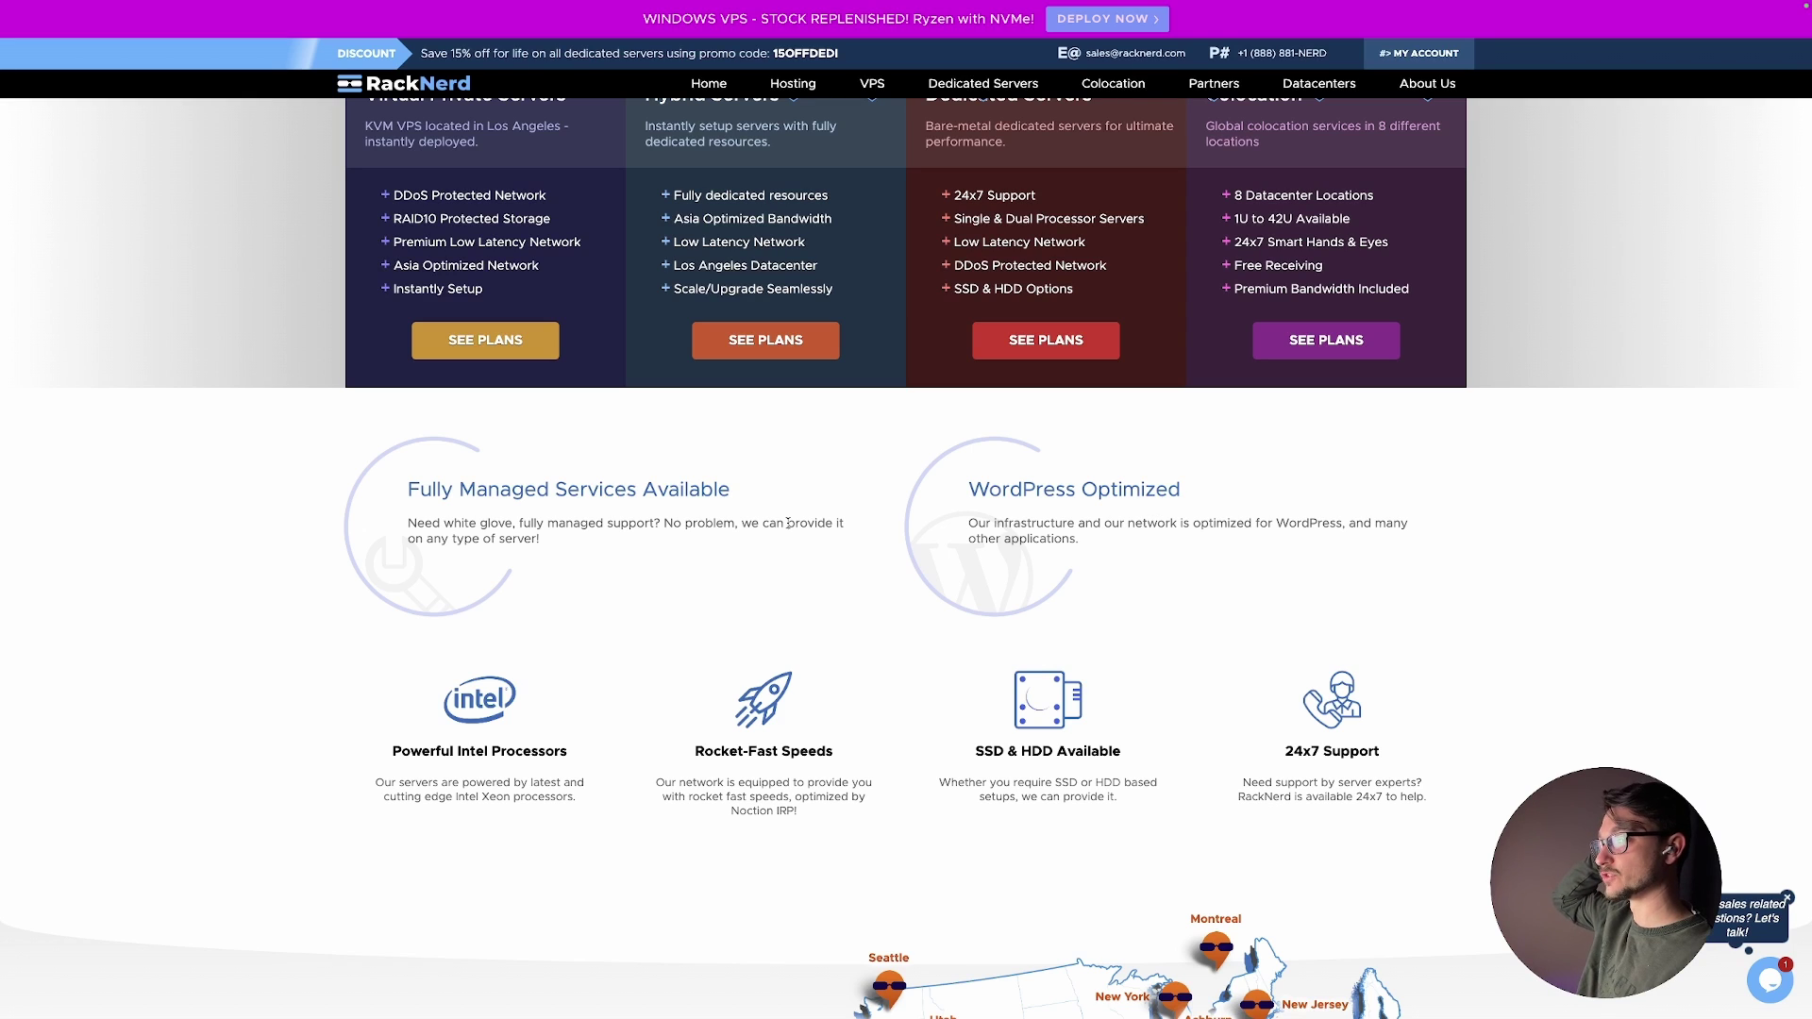
scroll(789, 527, up, 8)
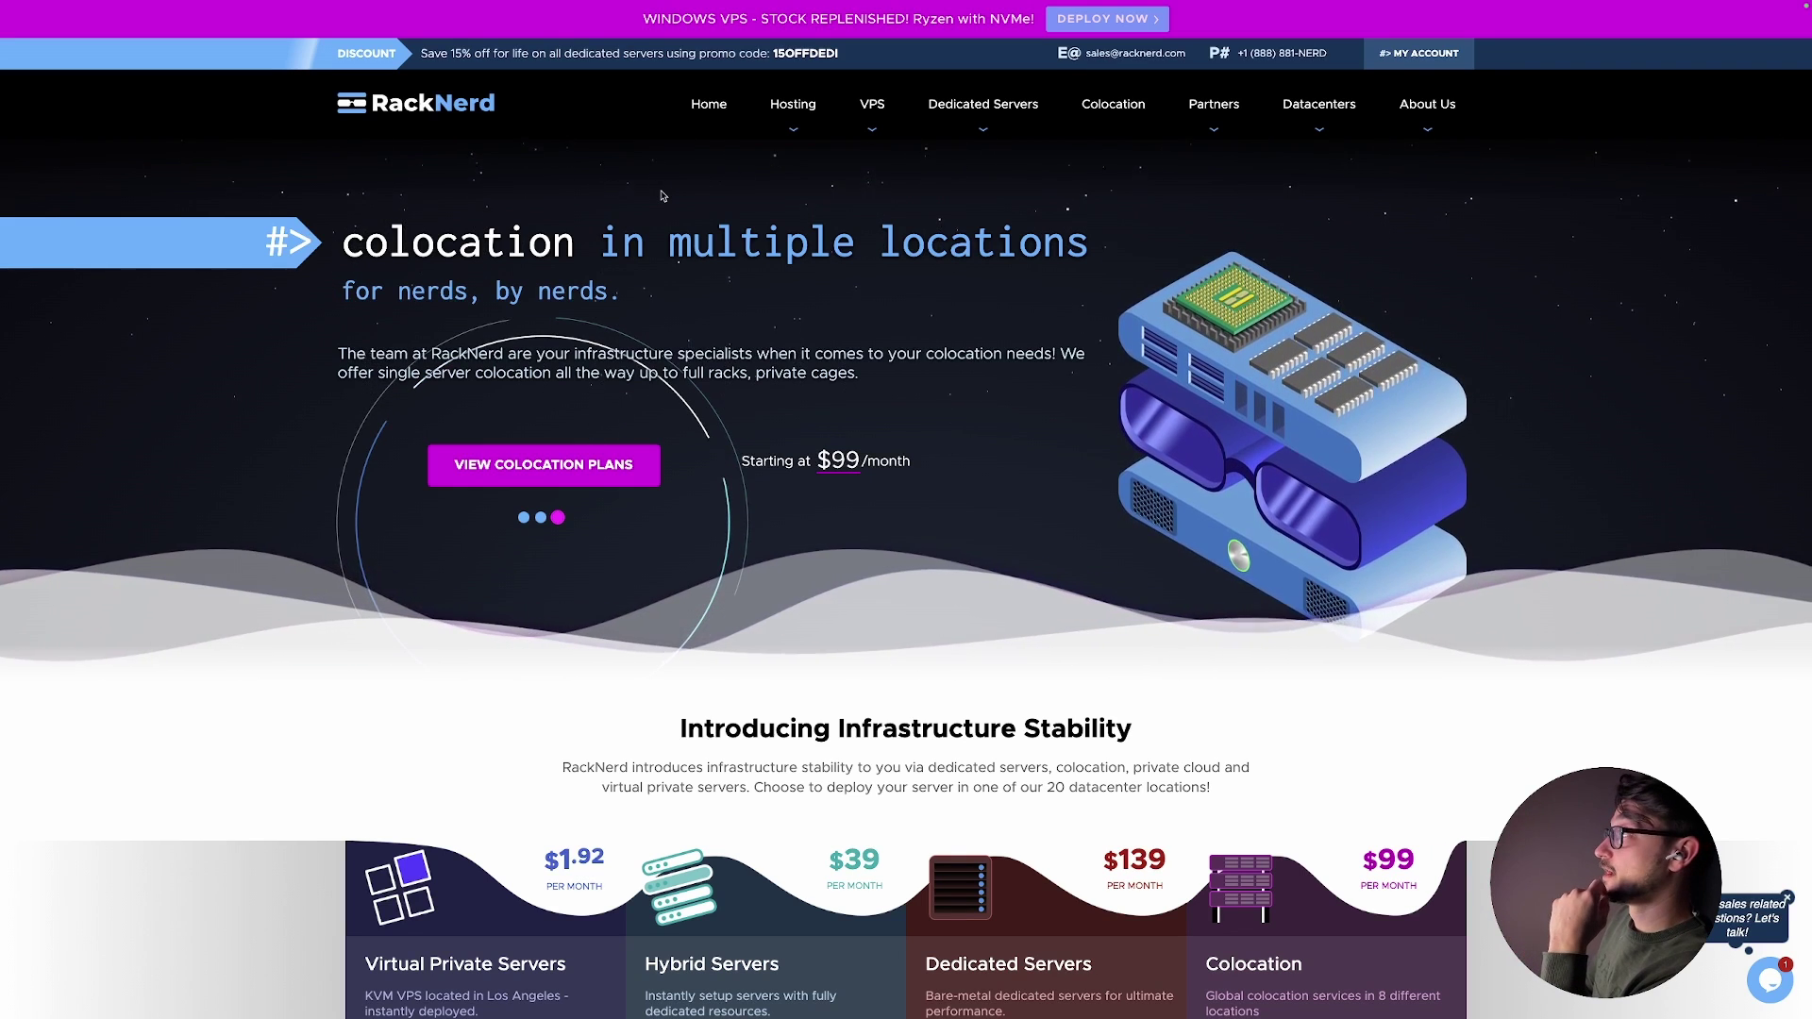
Scroll down to the Summer KVM VPS Specials plans priced $11.88, $14.98 and $20.98.
scroll(702, 305, down, 3)
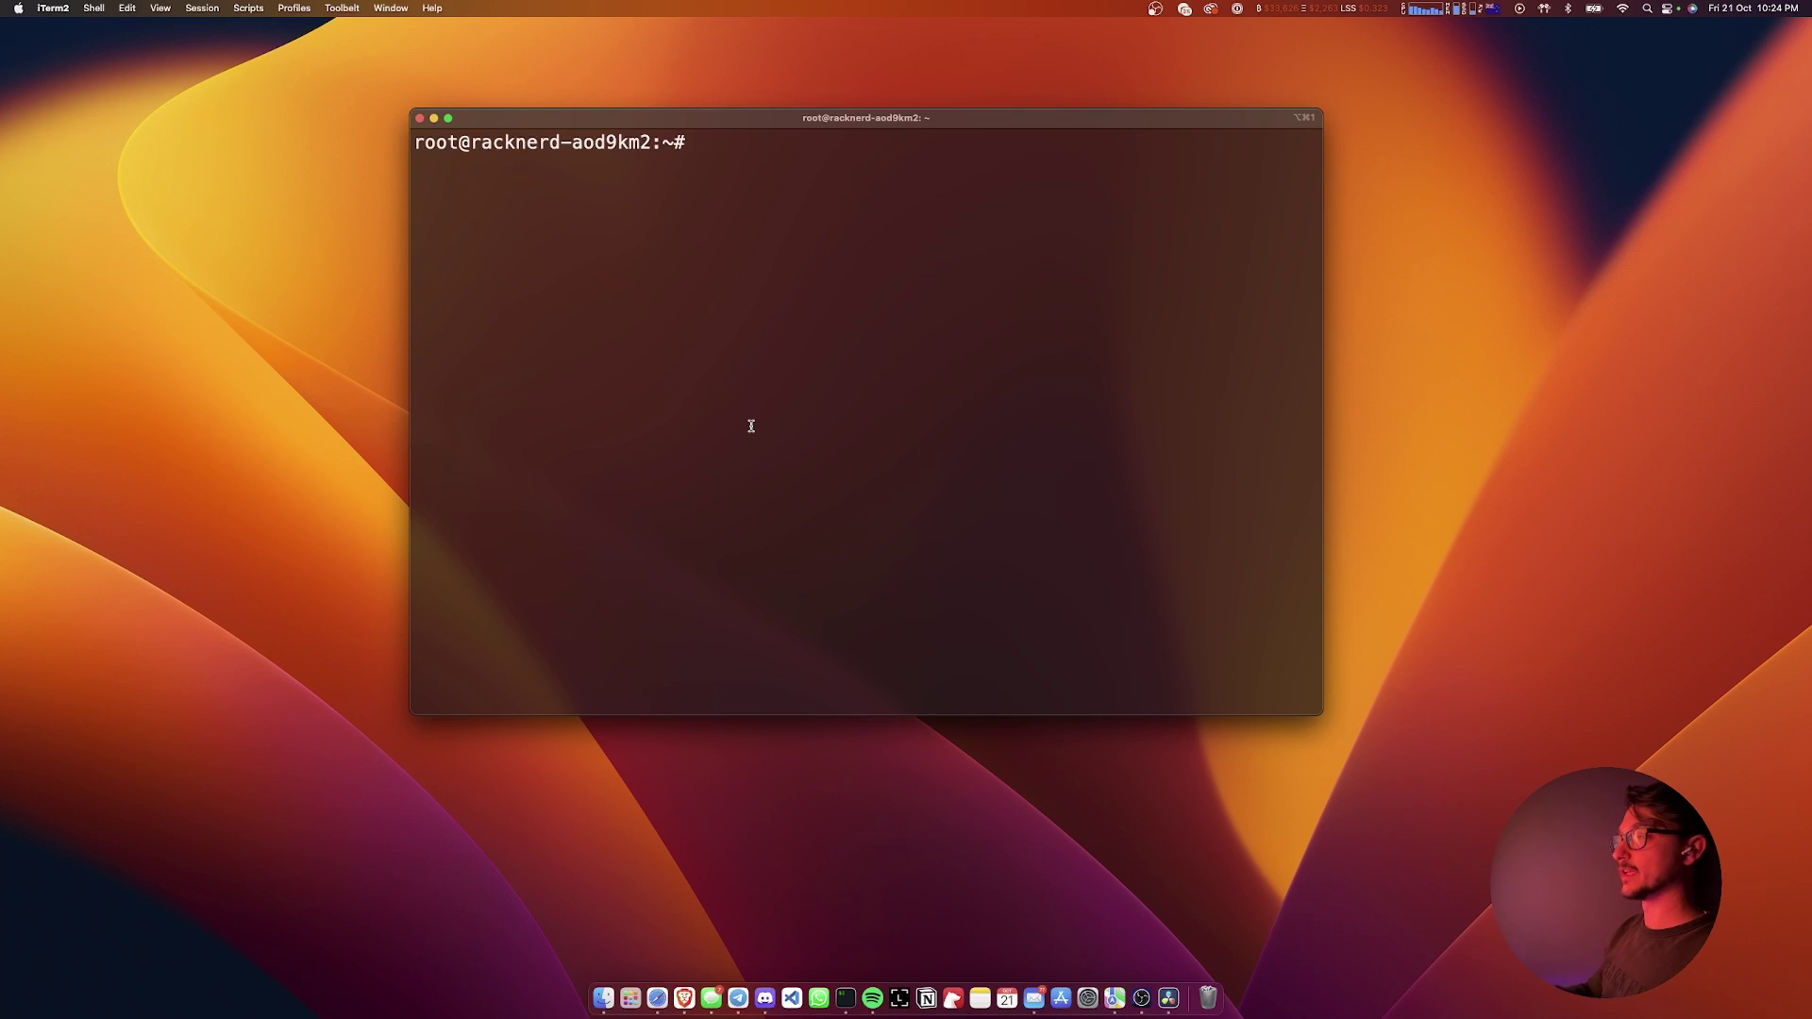
Run screenfetch to show the server's system details, then check whether htop is installed.
text(s)
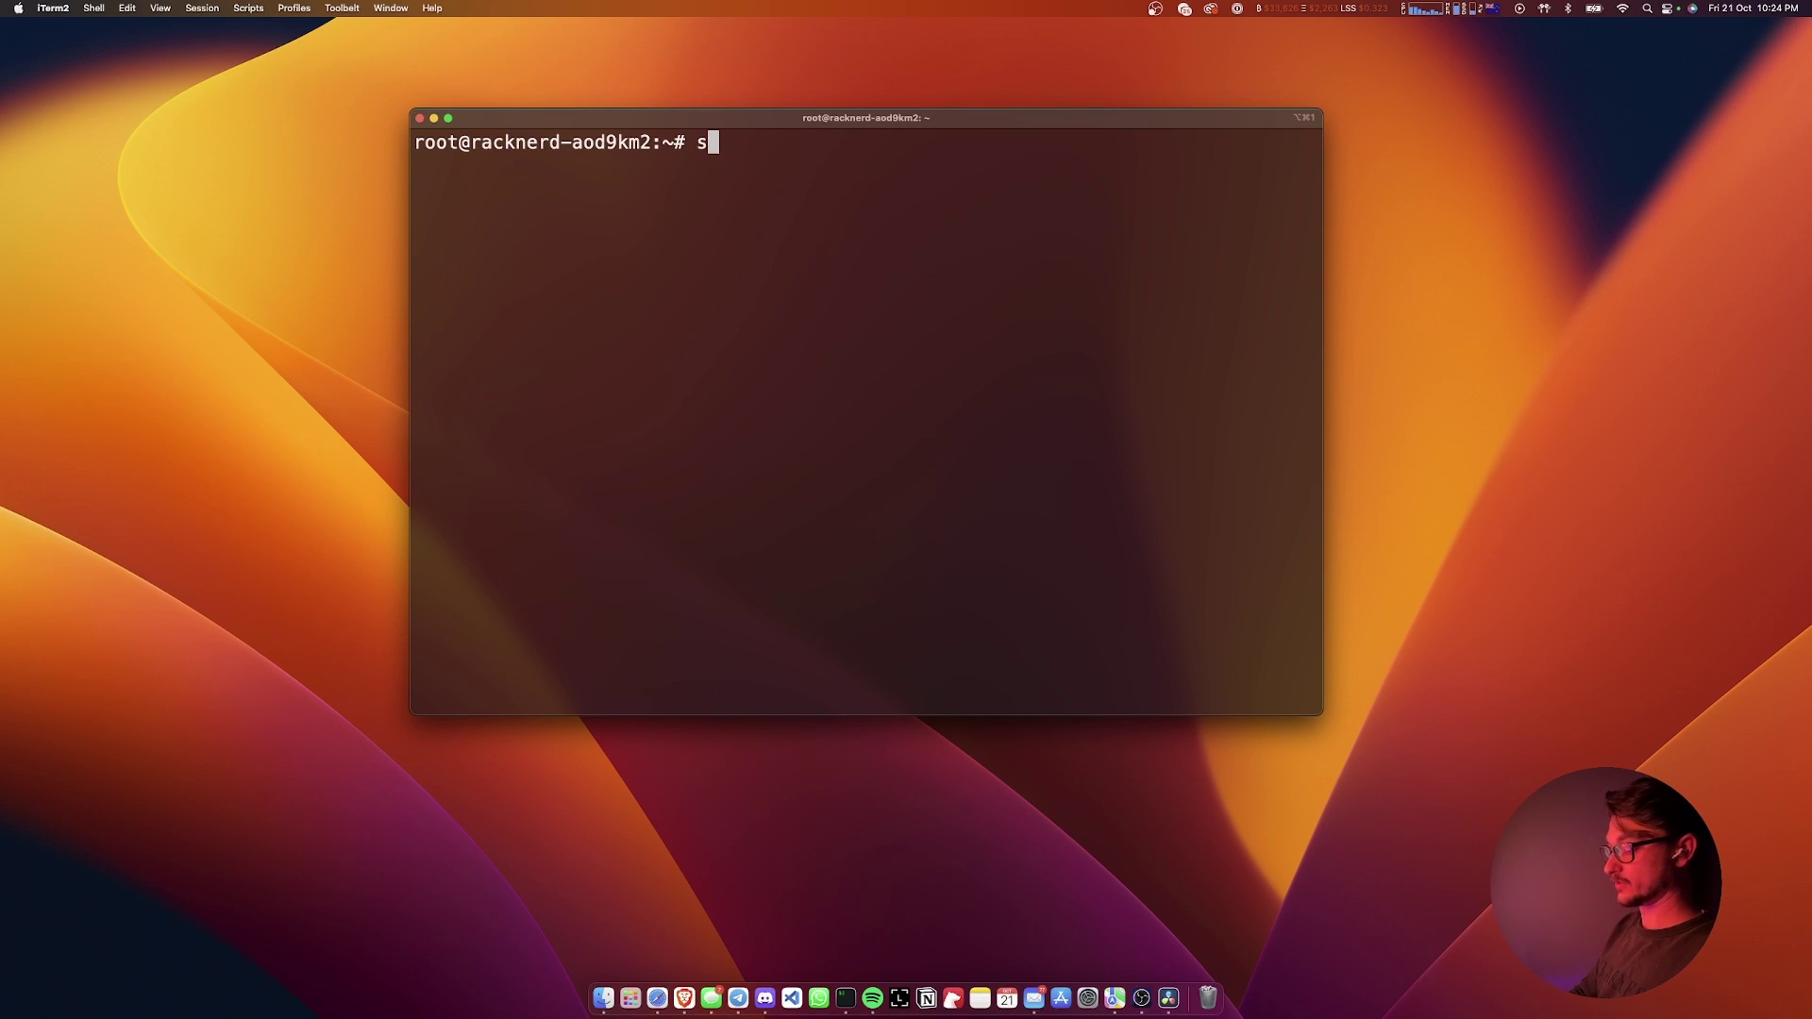
text(creenfetch)
key(Return)
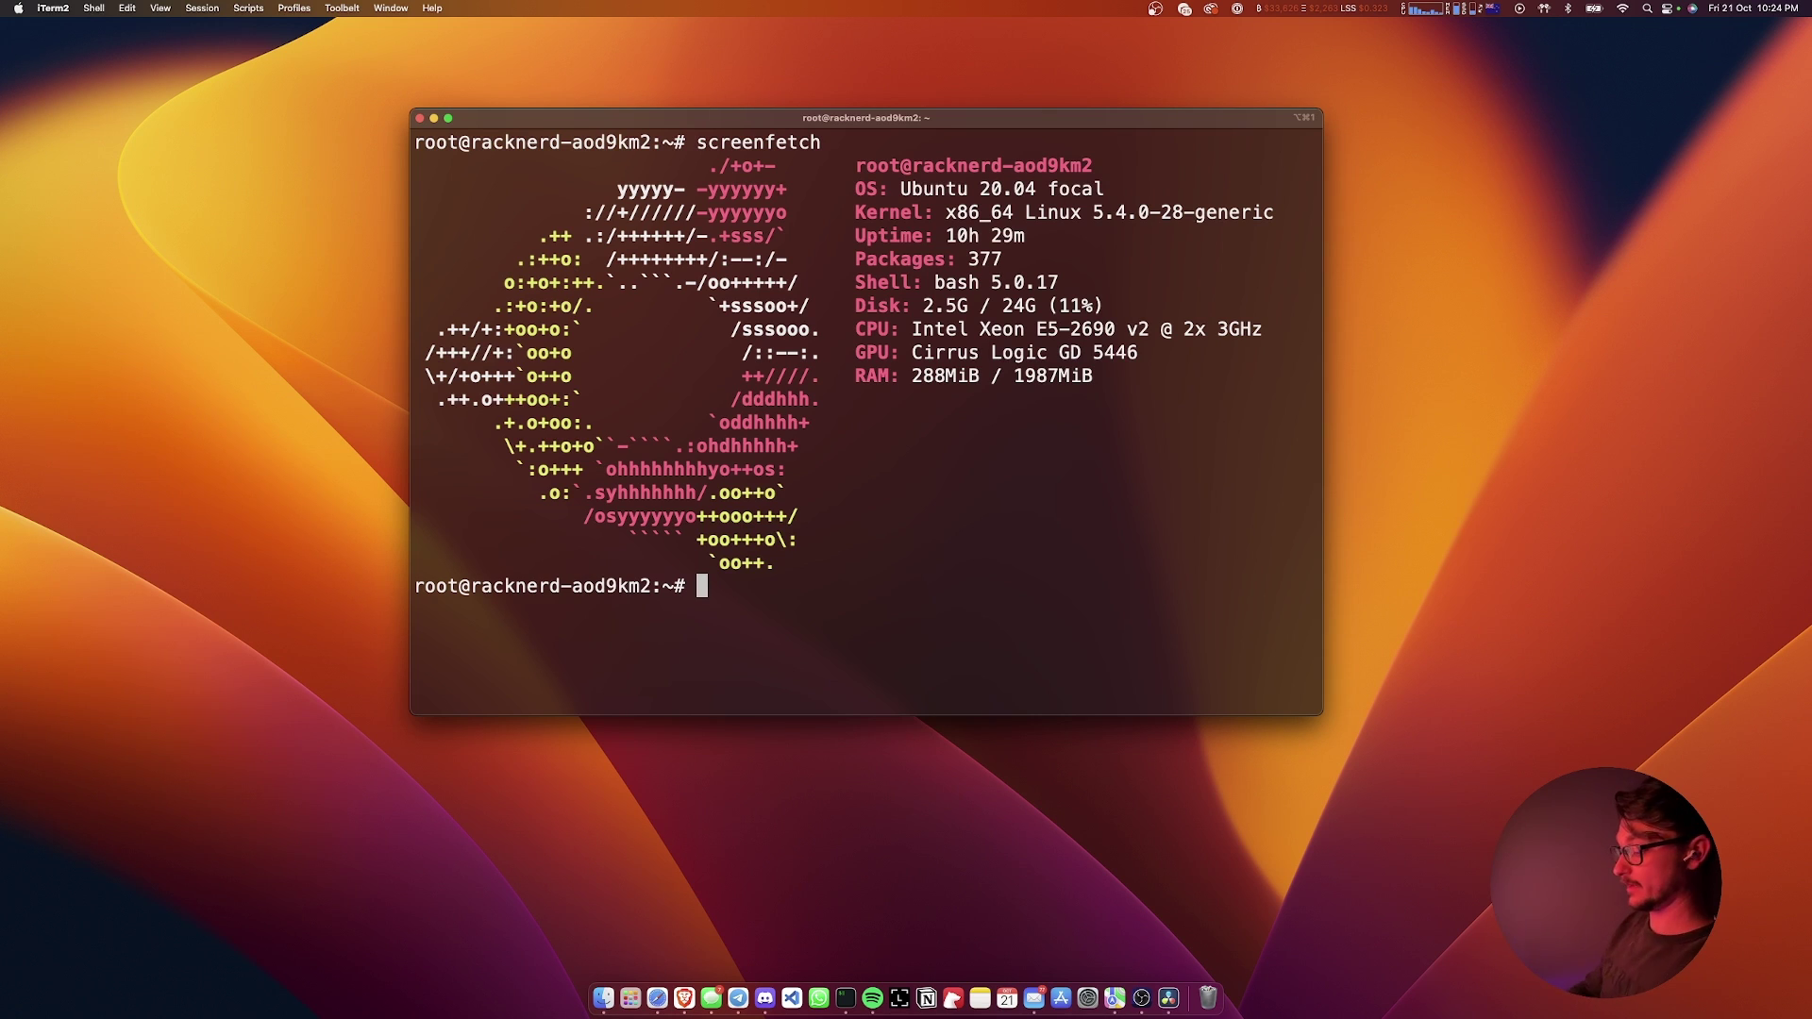
text(htop)
key(Return)
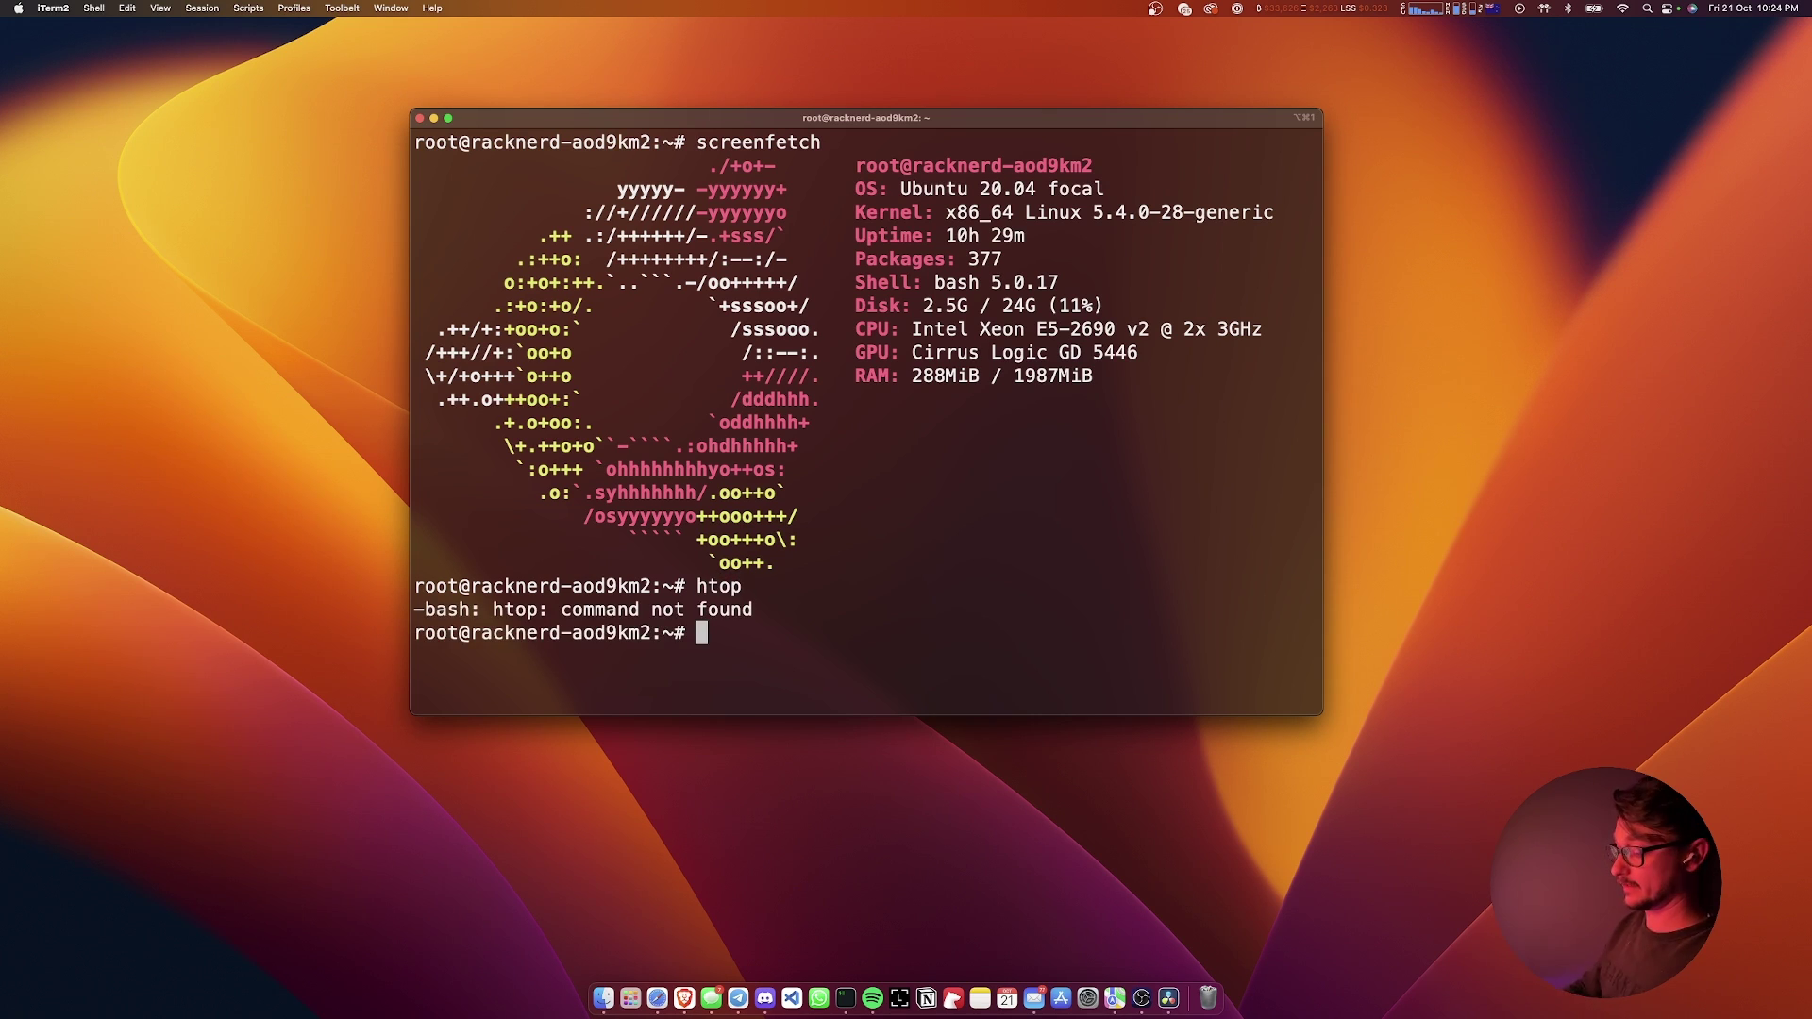
Install htop with 'sudo apt install htop', run it to view processes, then quit.
text(sudo apt )
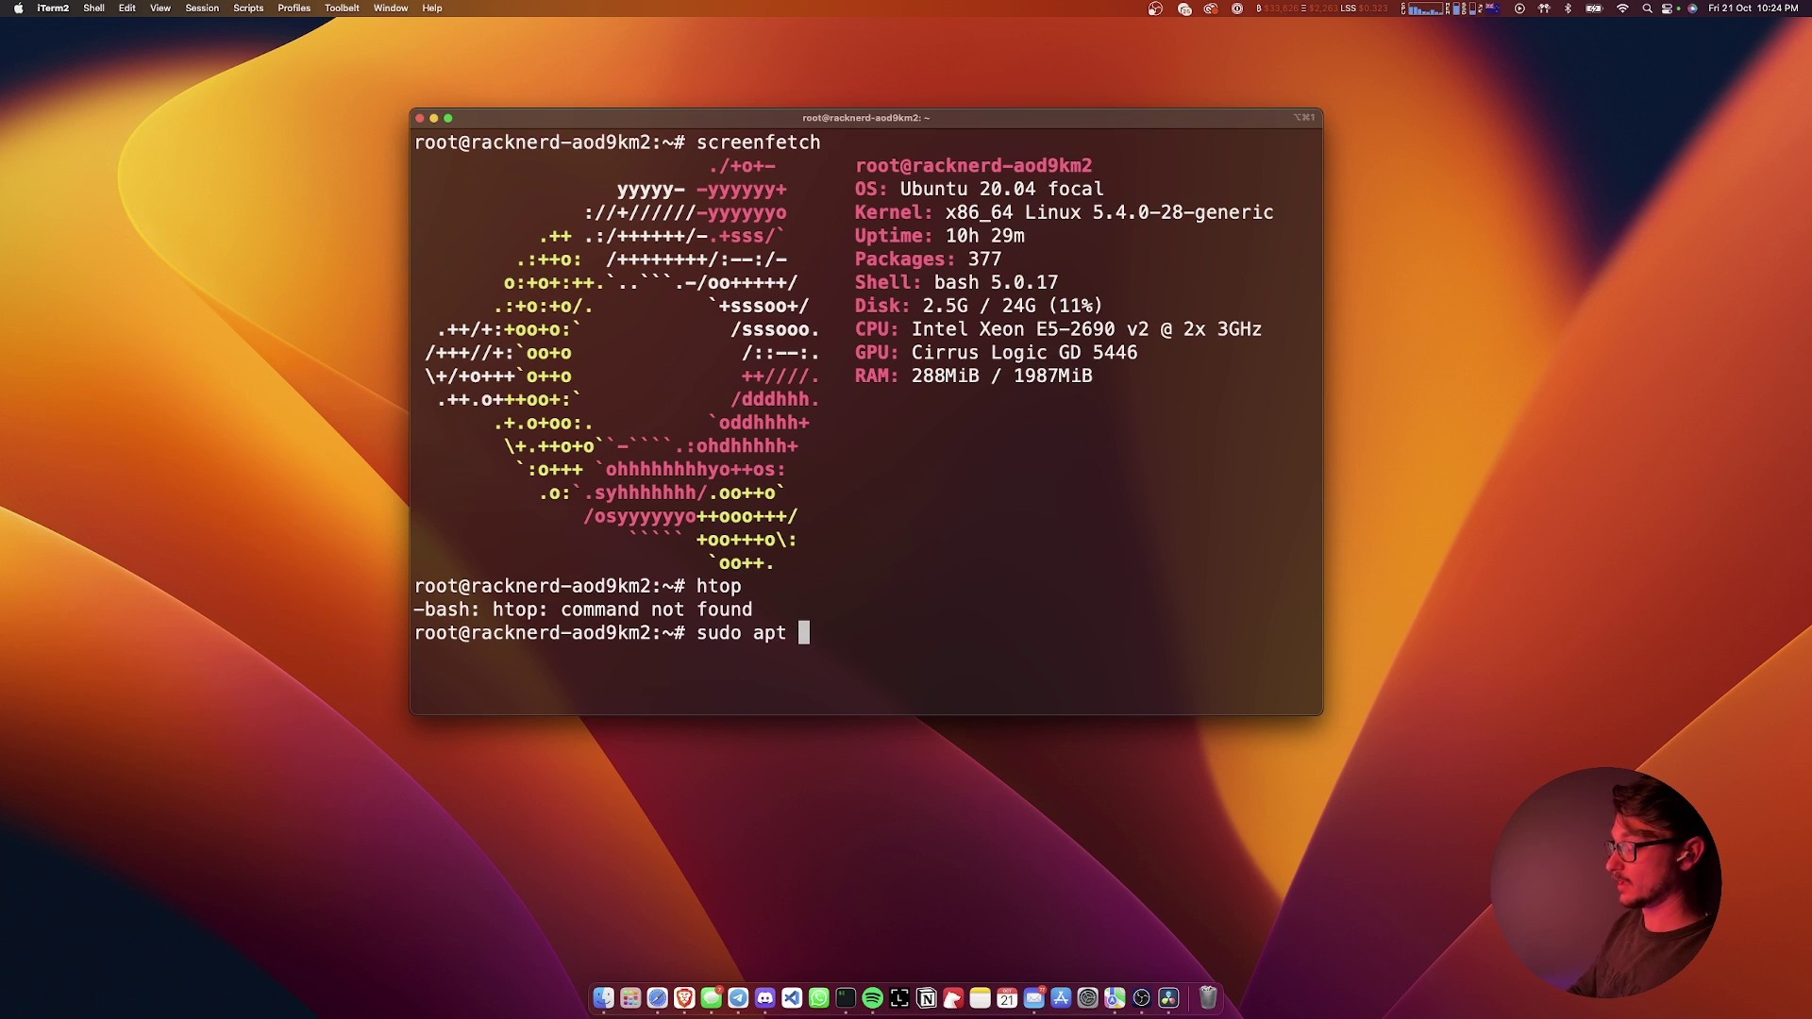
text(install htop)
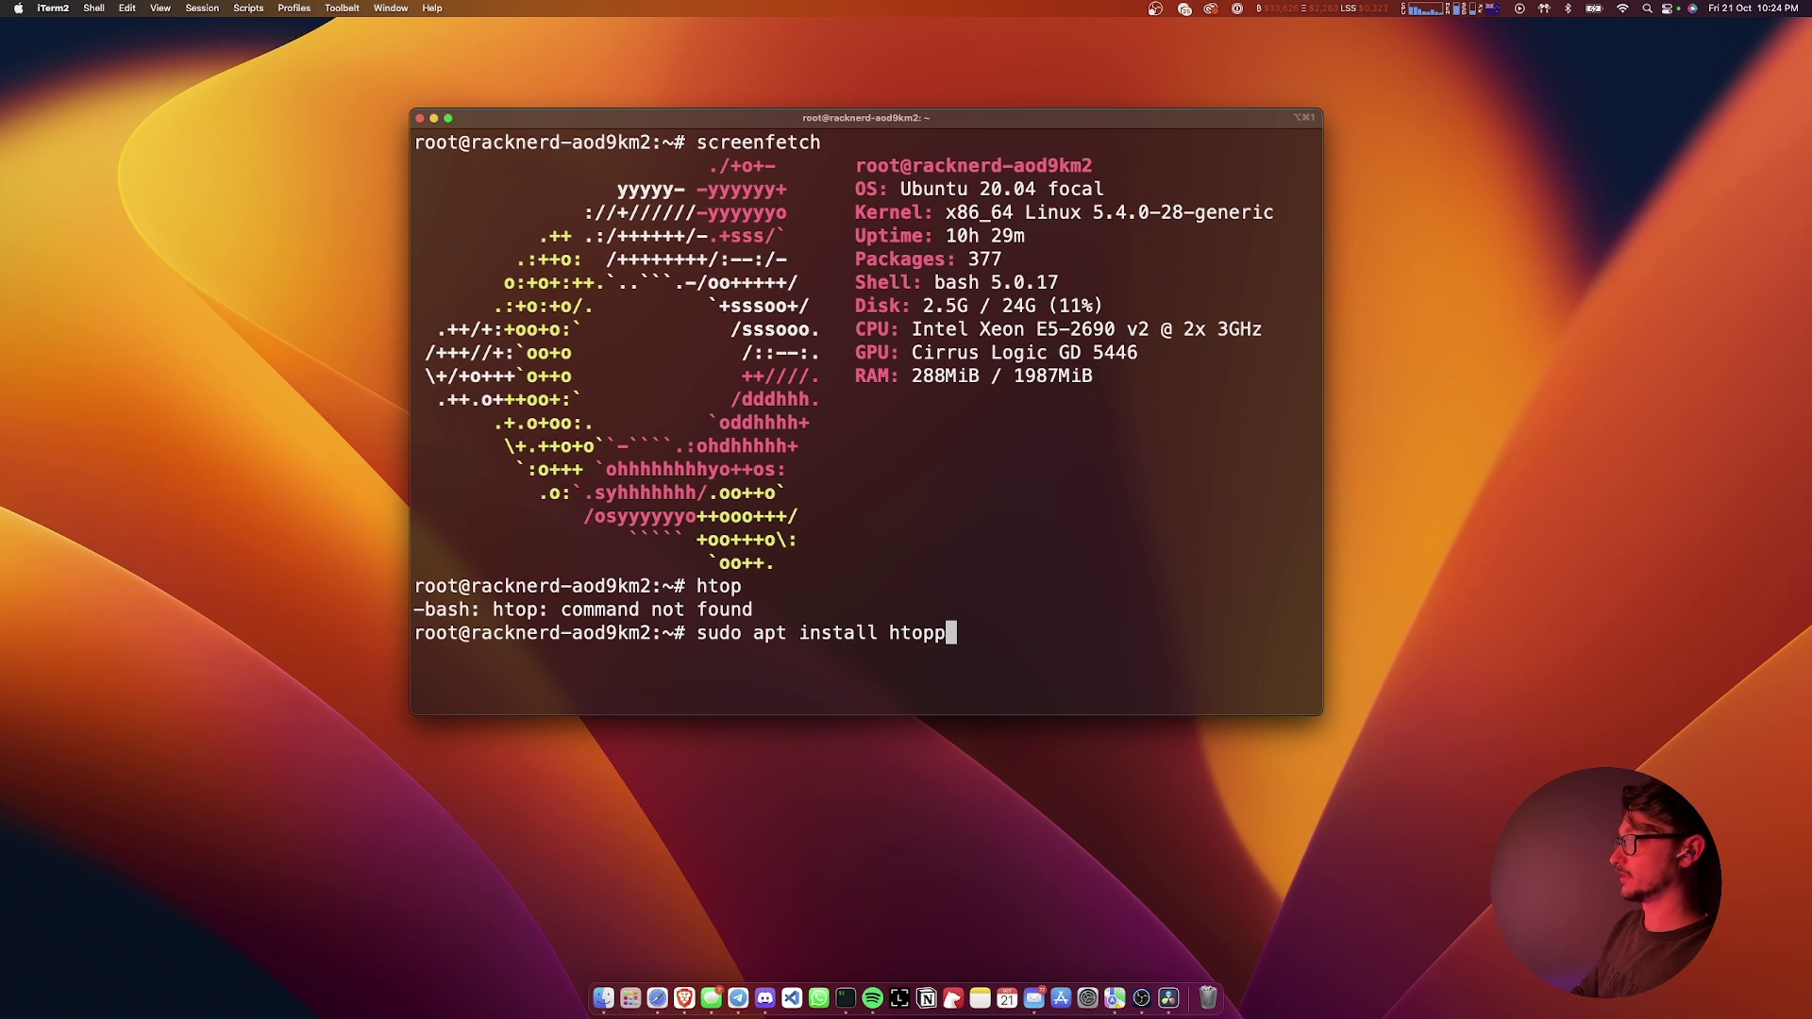
key(Return)
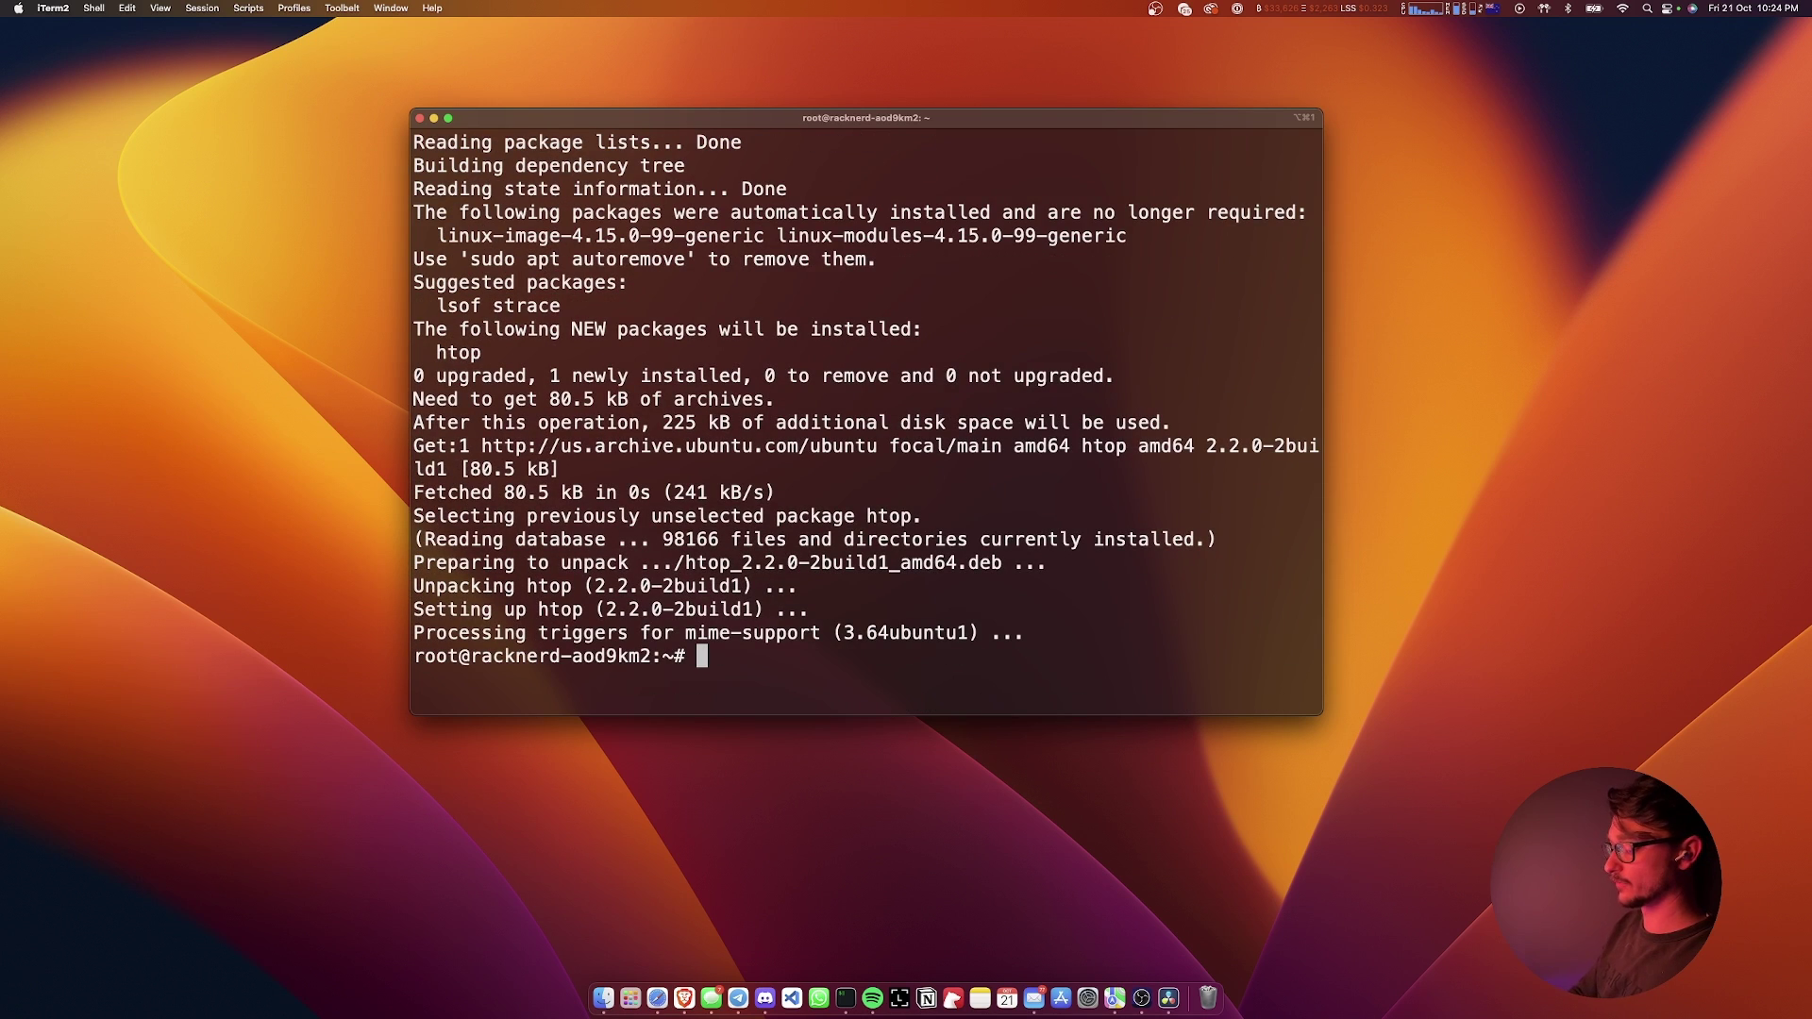
text(htop)
key(Return)
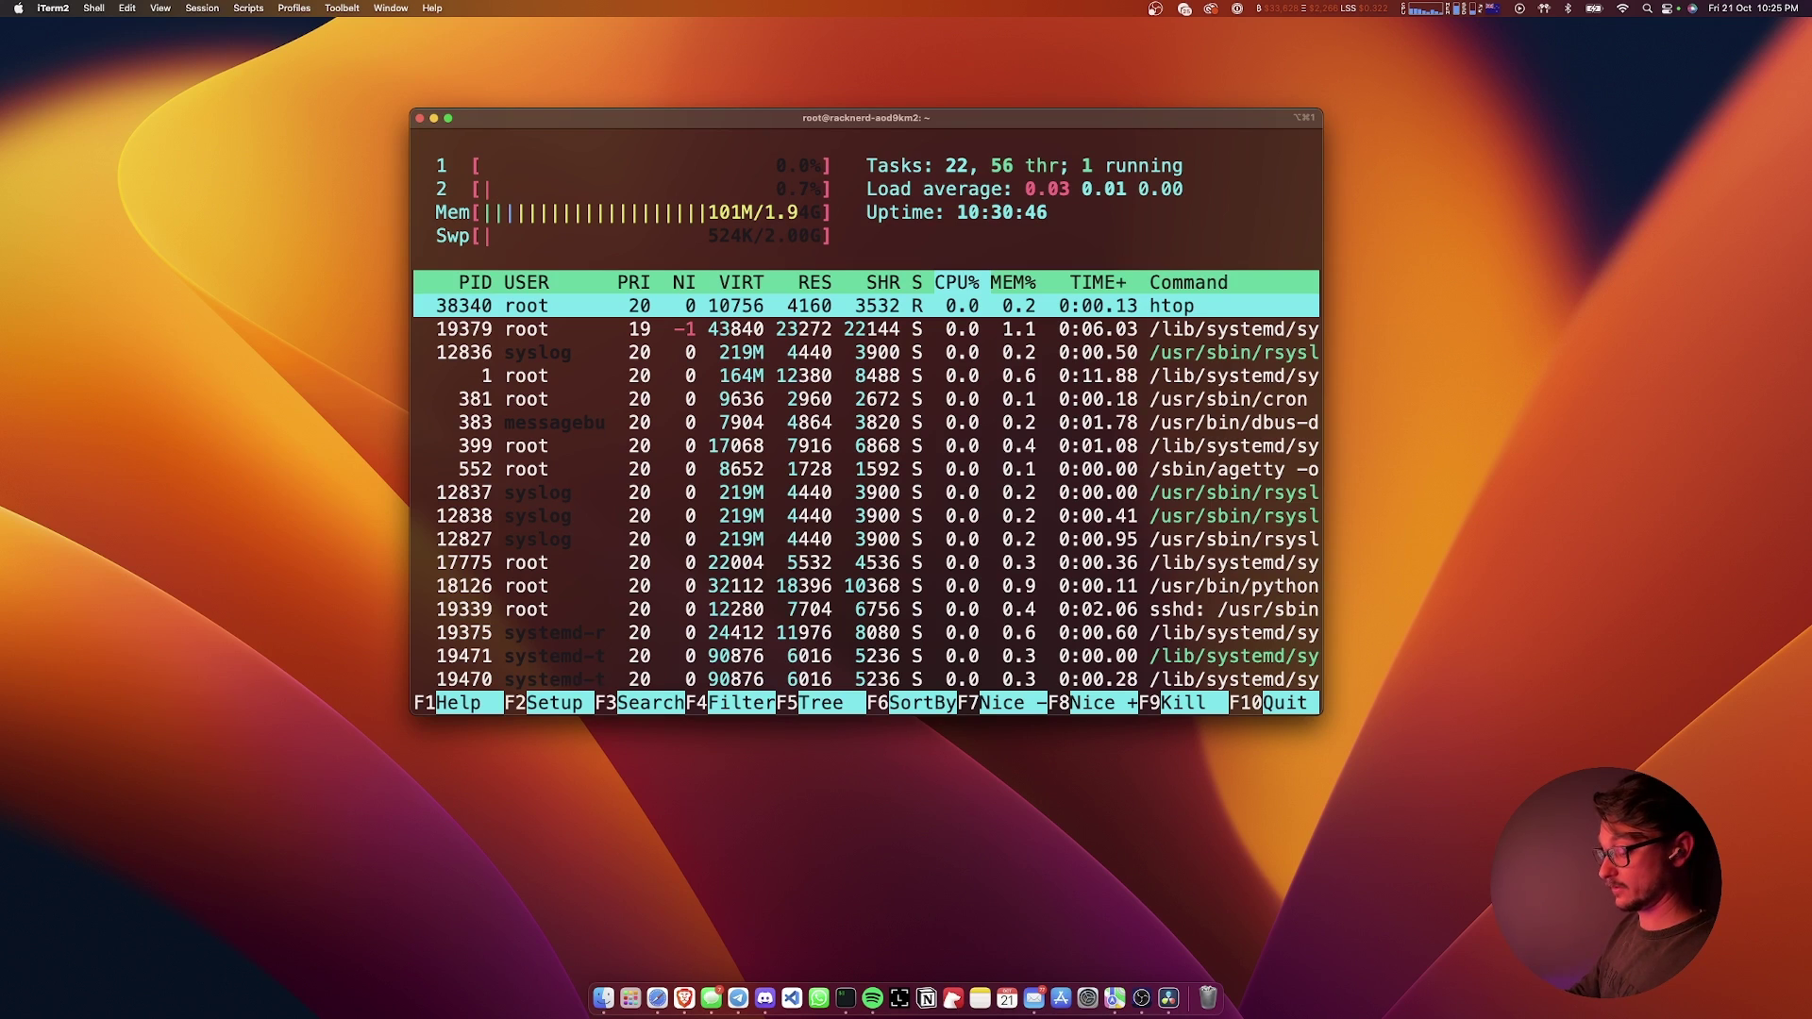
key(q)
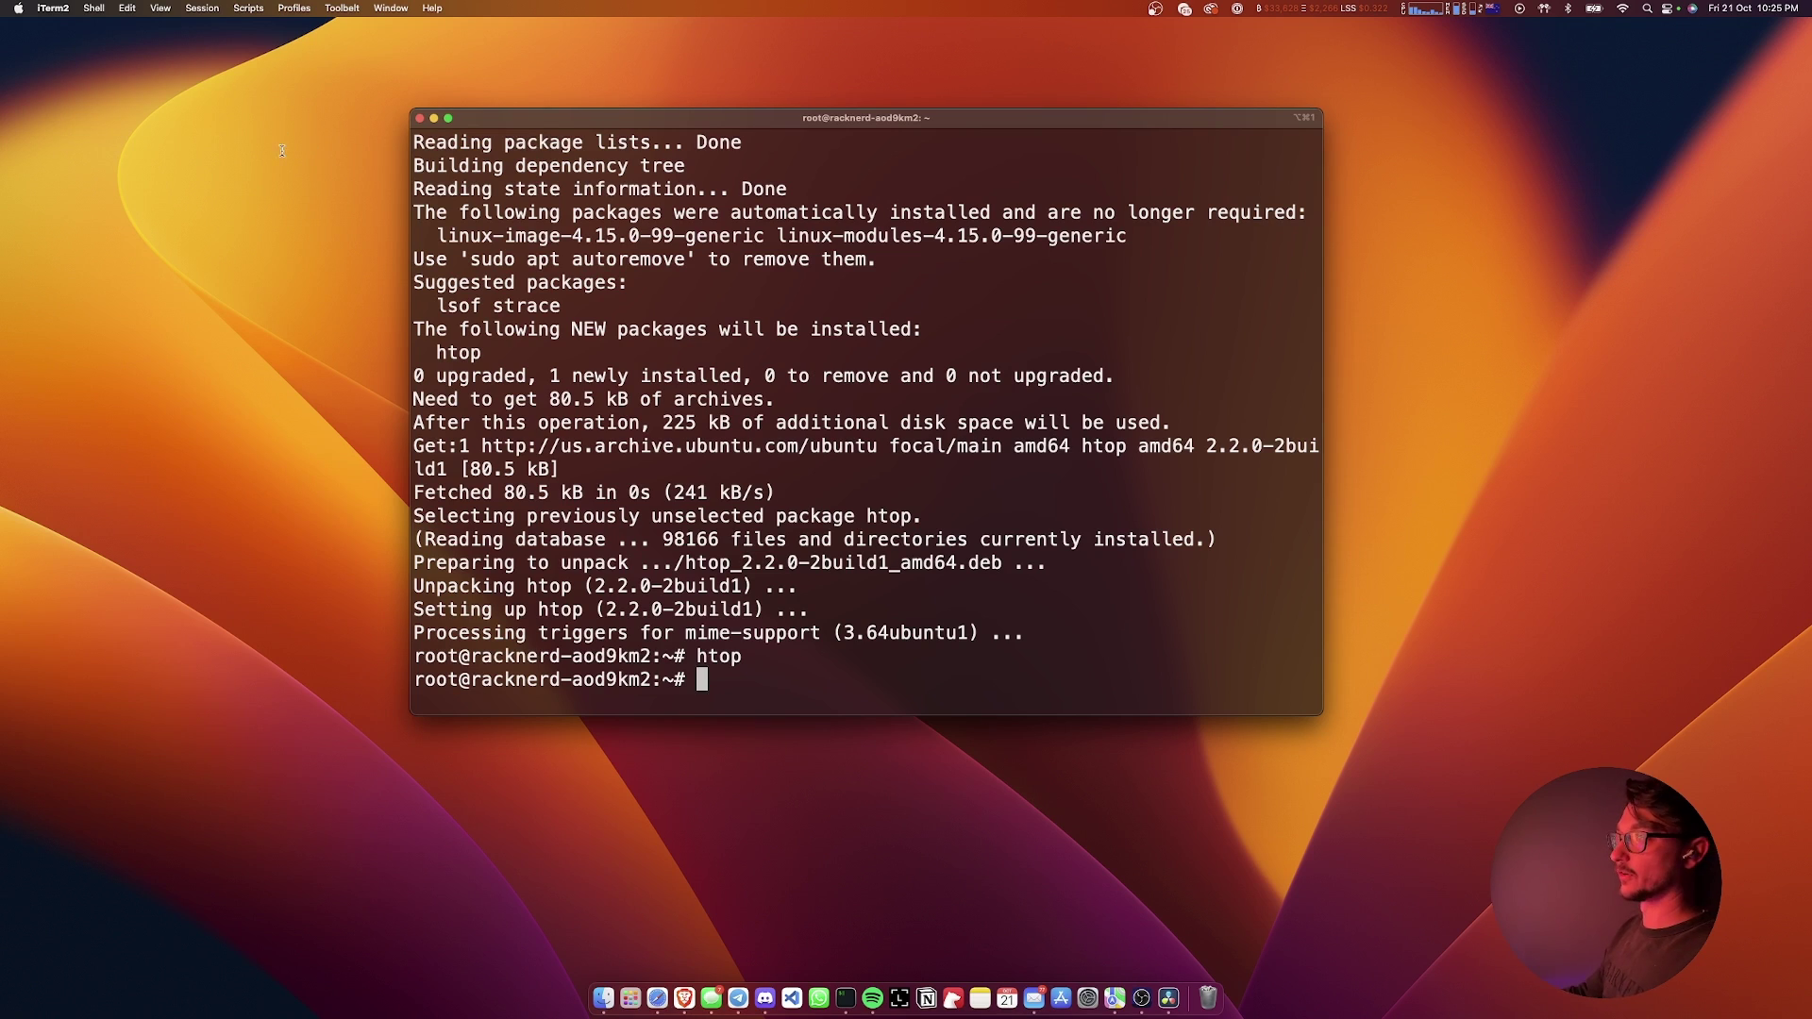
Reload the Apache2 Ubuntu Default Page in Brave, select its address, then view the Control Panel tab.
key(super+Tab)
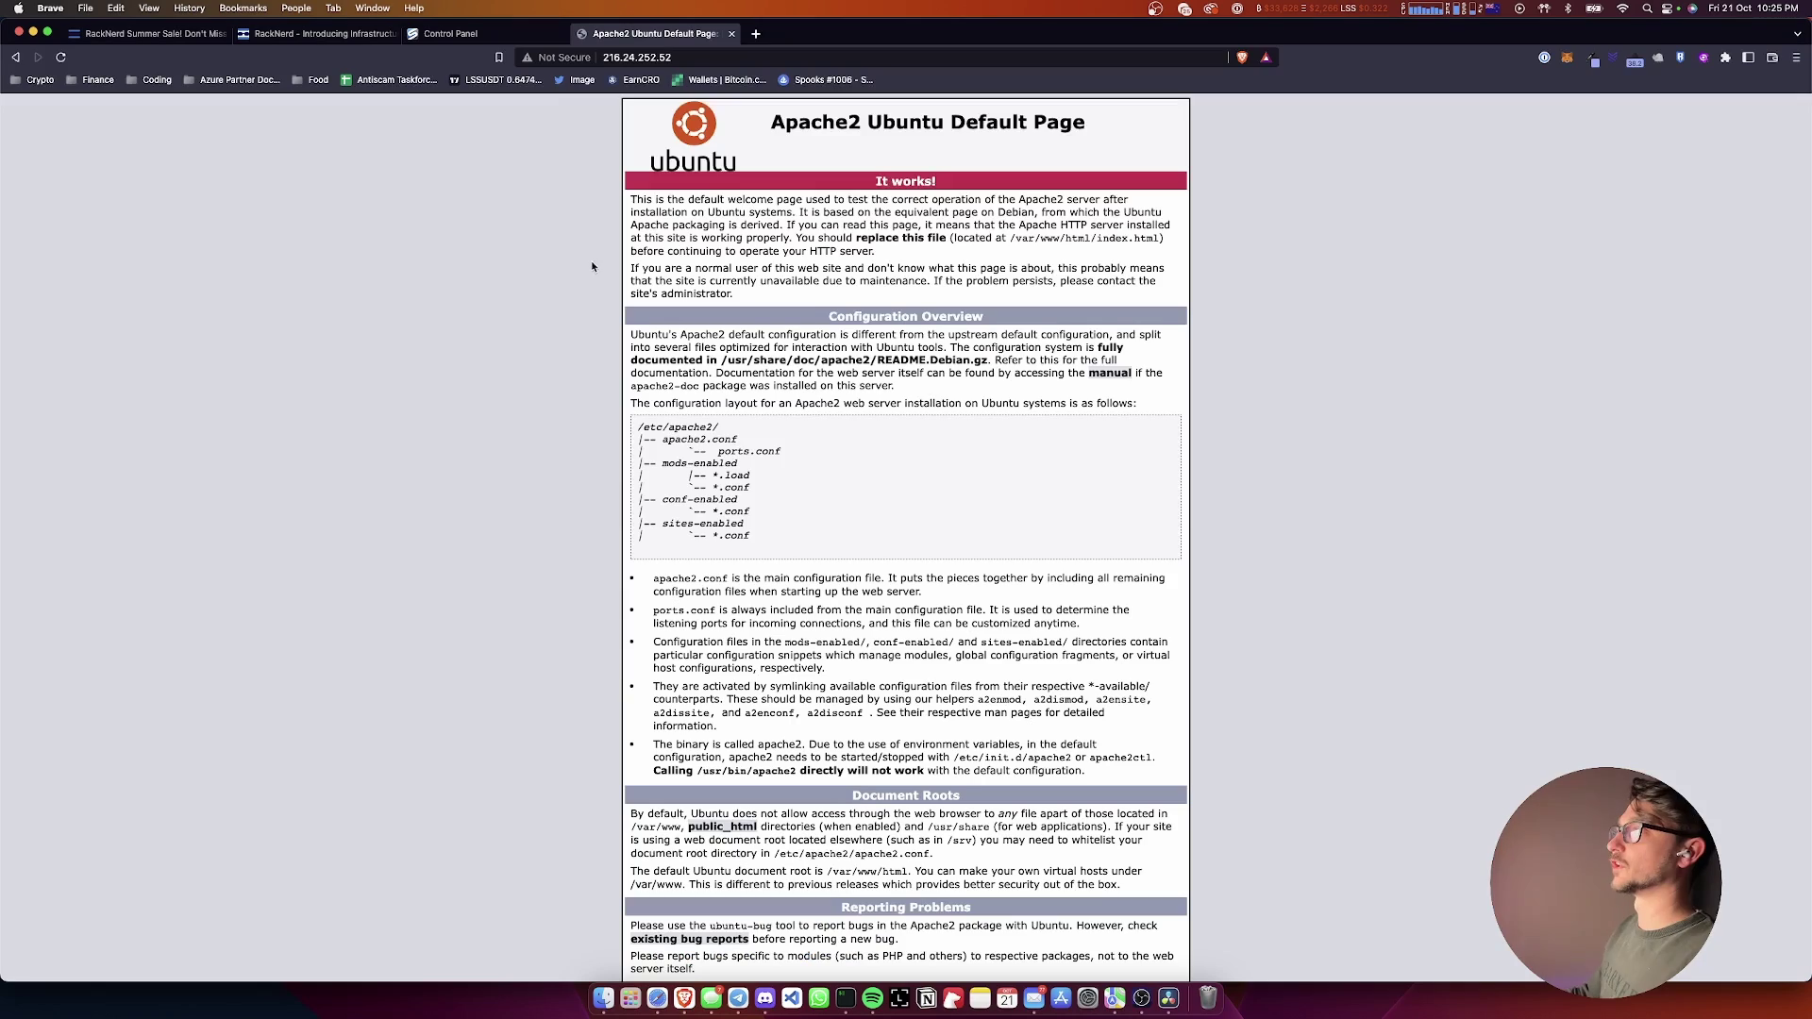
click(60, 57)
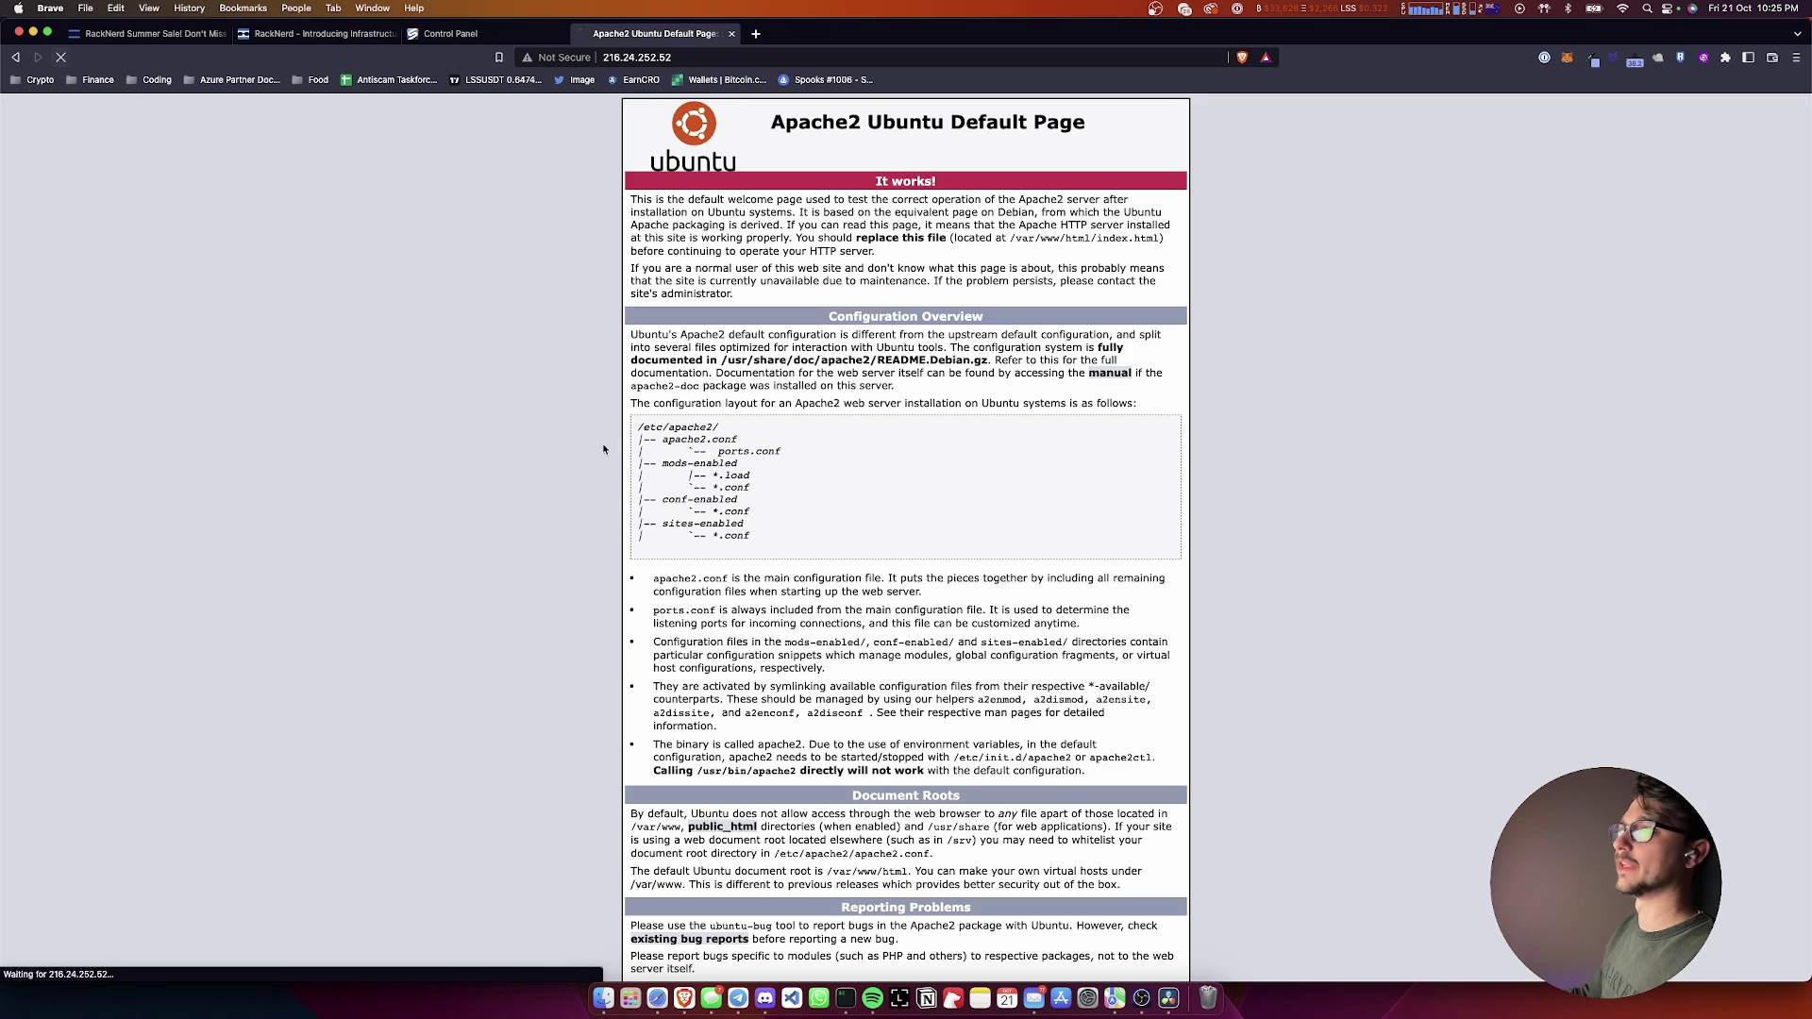
click(677, 59)
key(super+c)
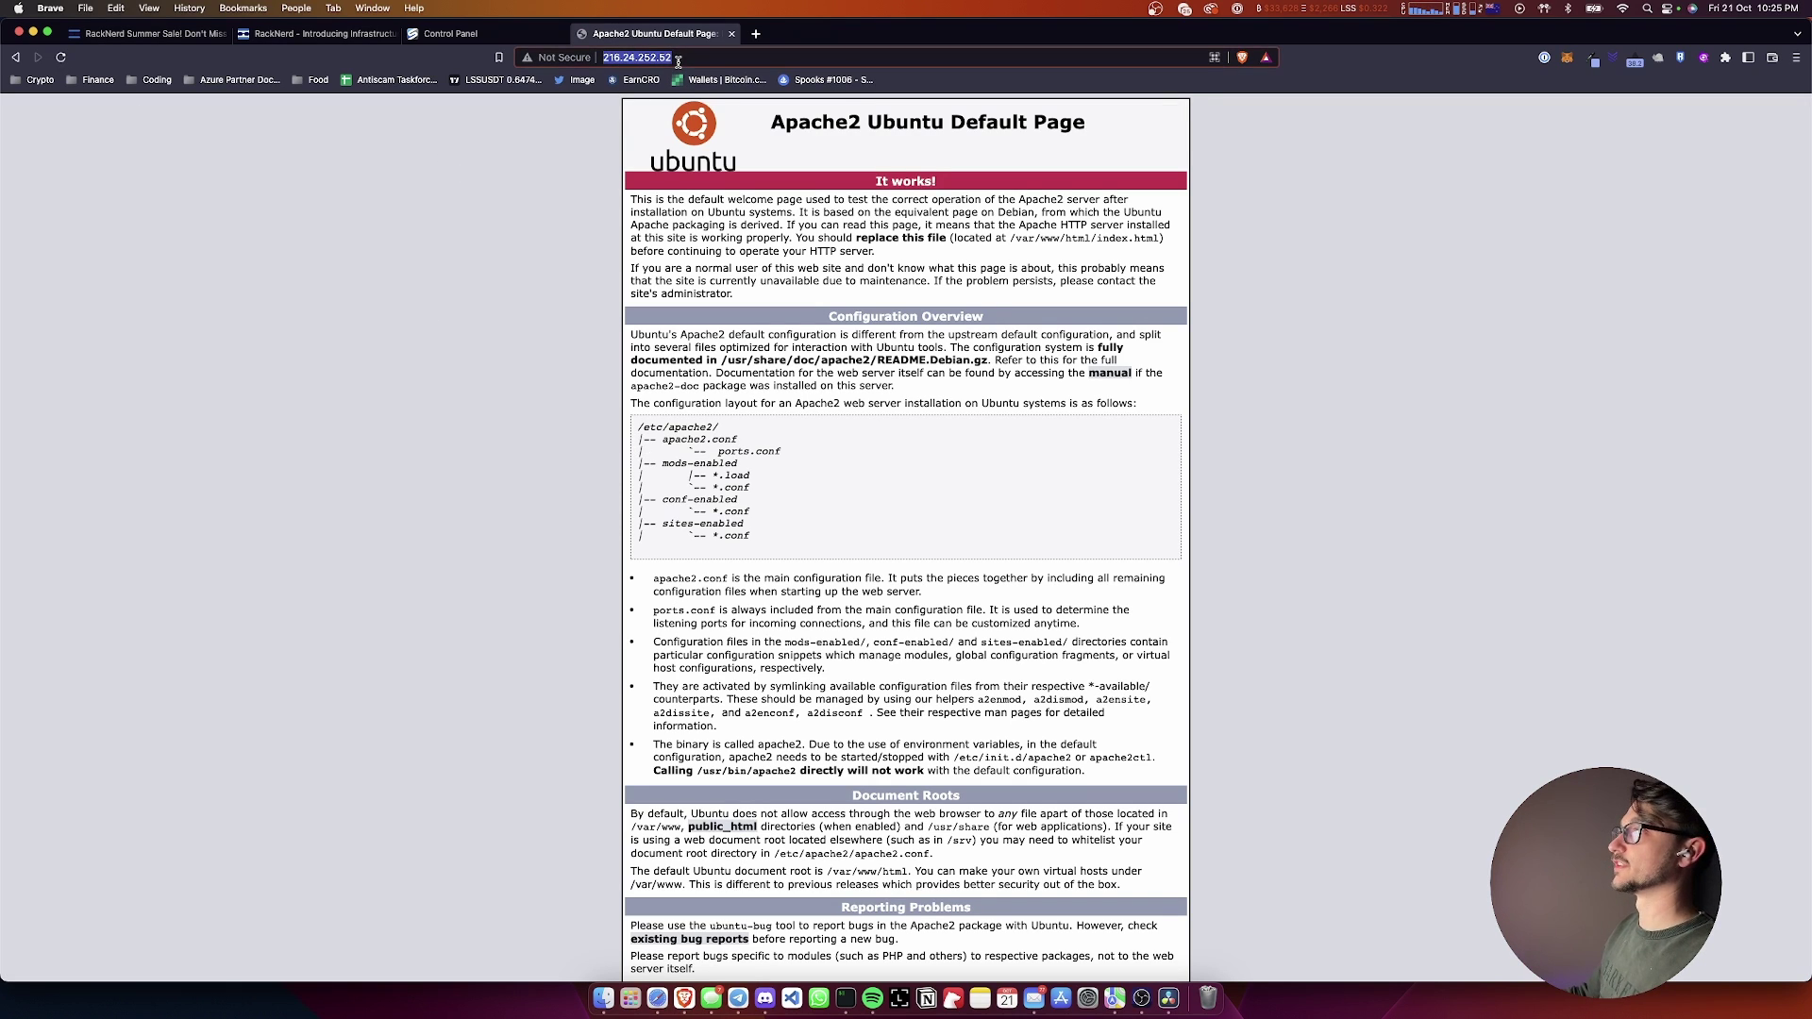
click(450, 35)
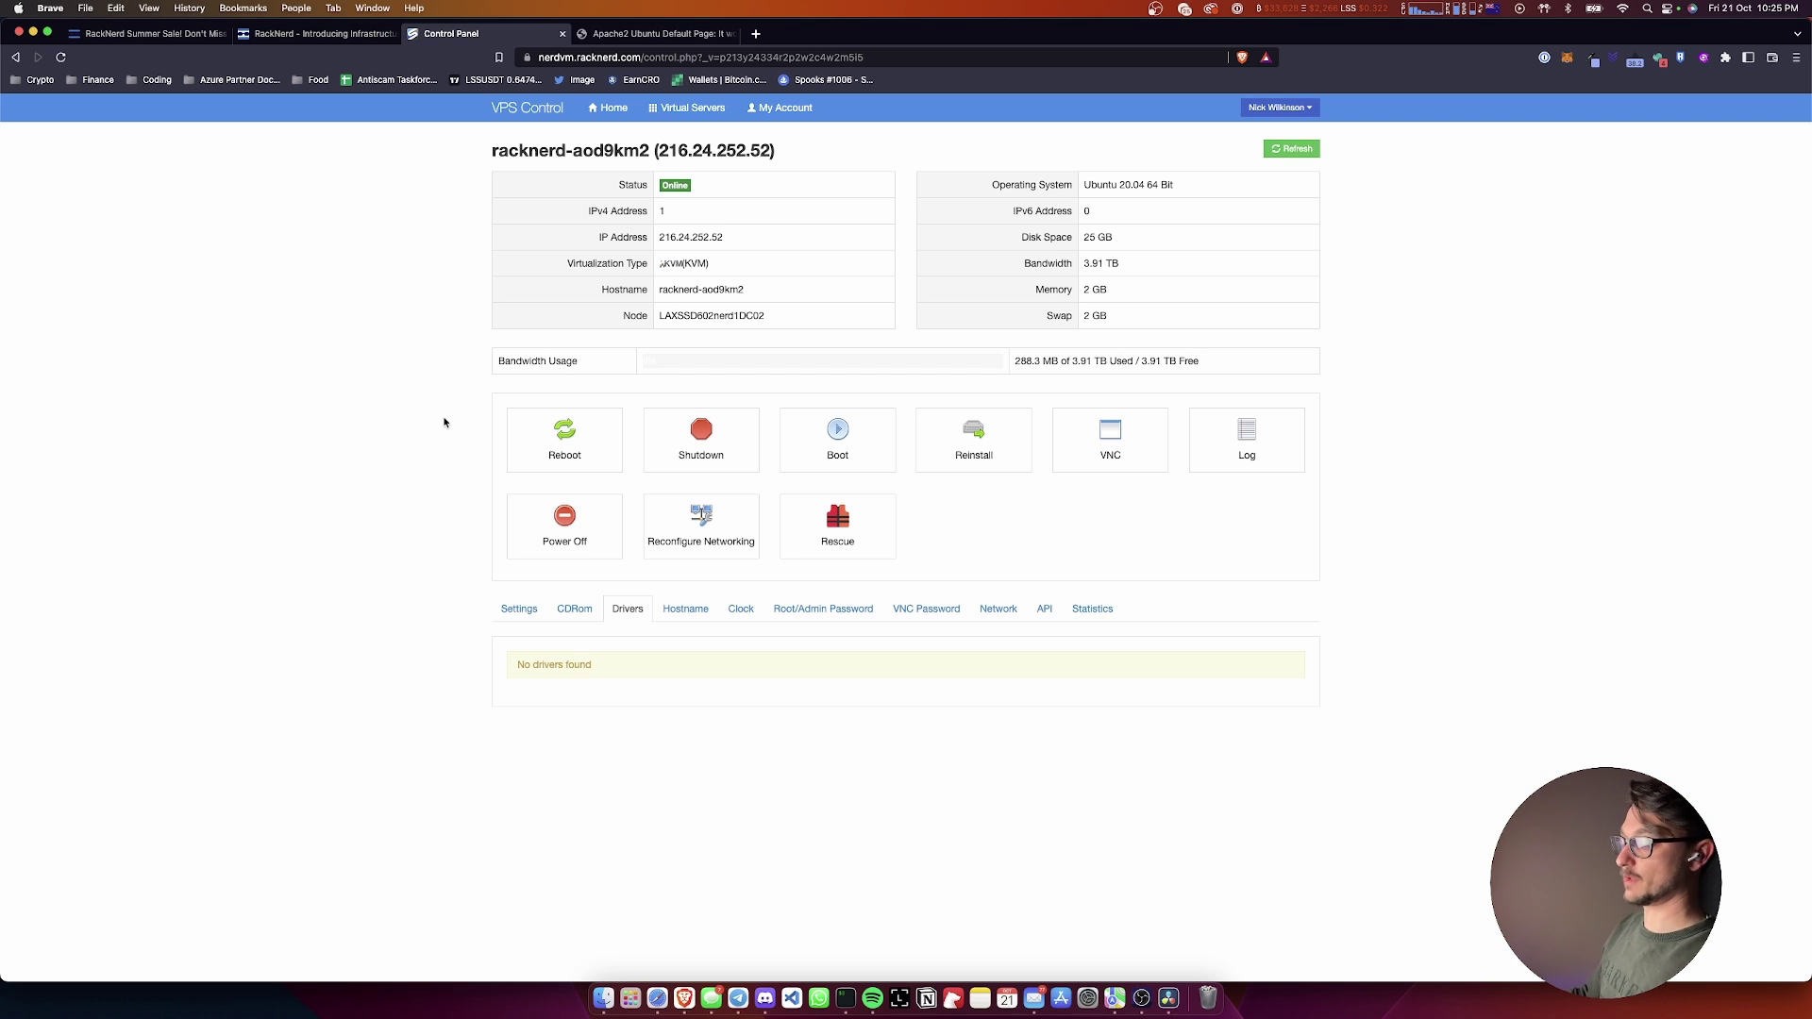
Find 216.24.252.52 on the control panel page, then open the Reinstall OS template list.
key(super+f)
key(super+v)
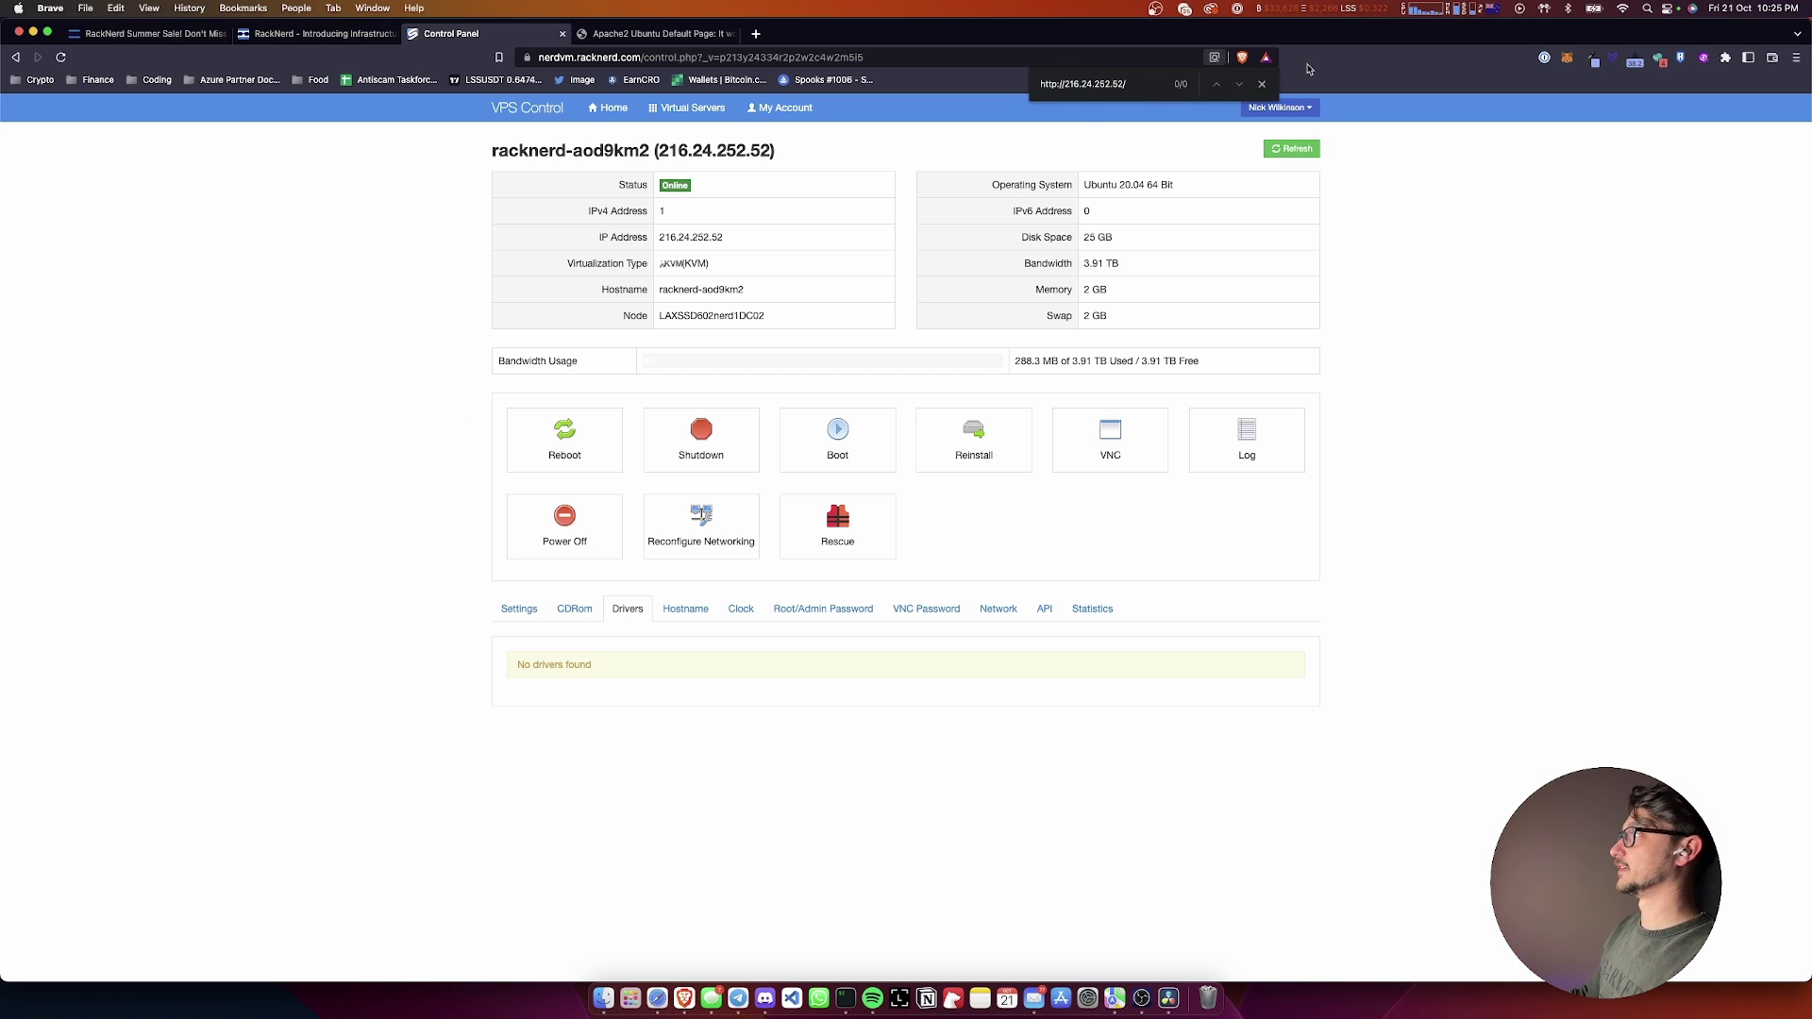
click(1066, 84)
key(BackSpace)
key(BackSpace)
key(BackSpace)
key(BackSpace)
key(BackSpace)
key(BackSpace)
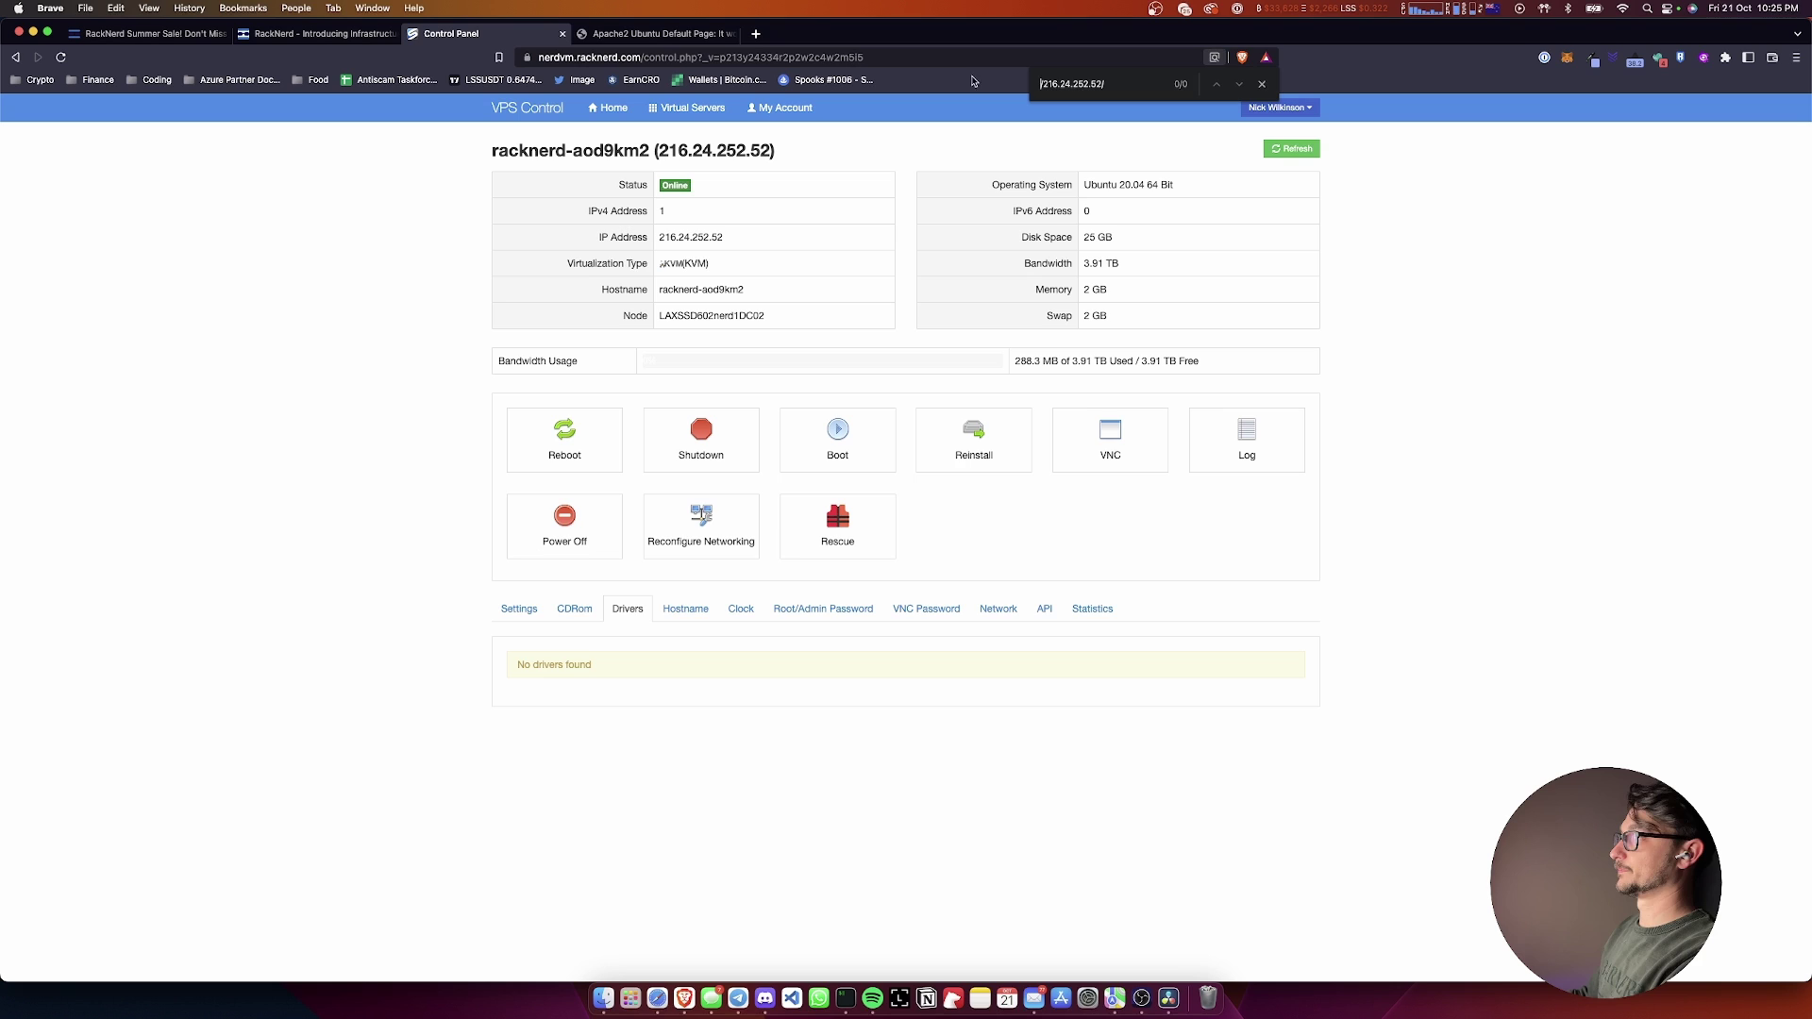
click(1110, 84)
key(BackSpace)
click(1045, 84)
key(BackSpace)
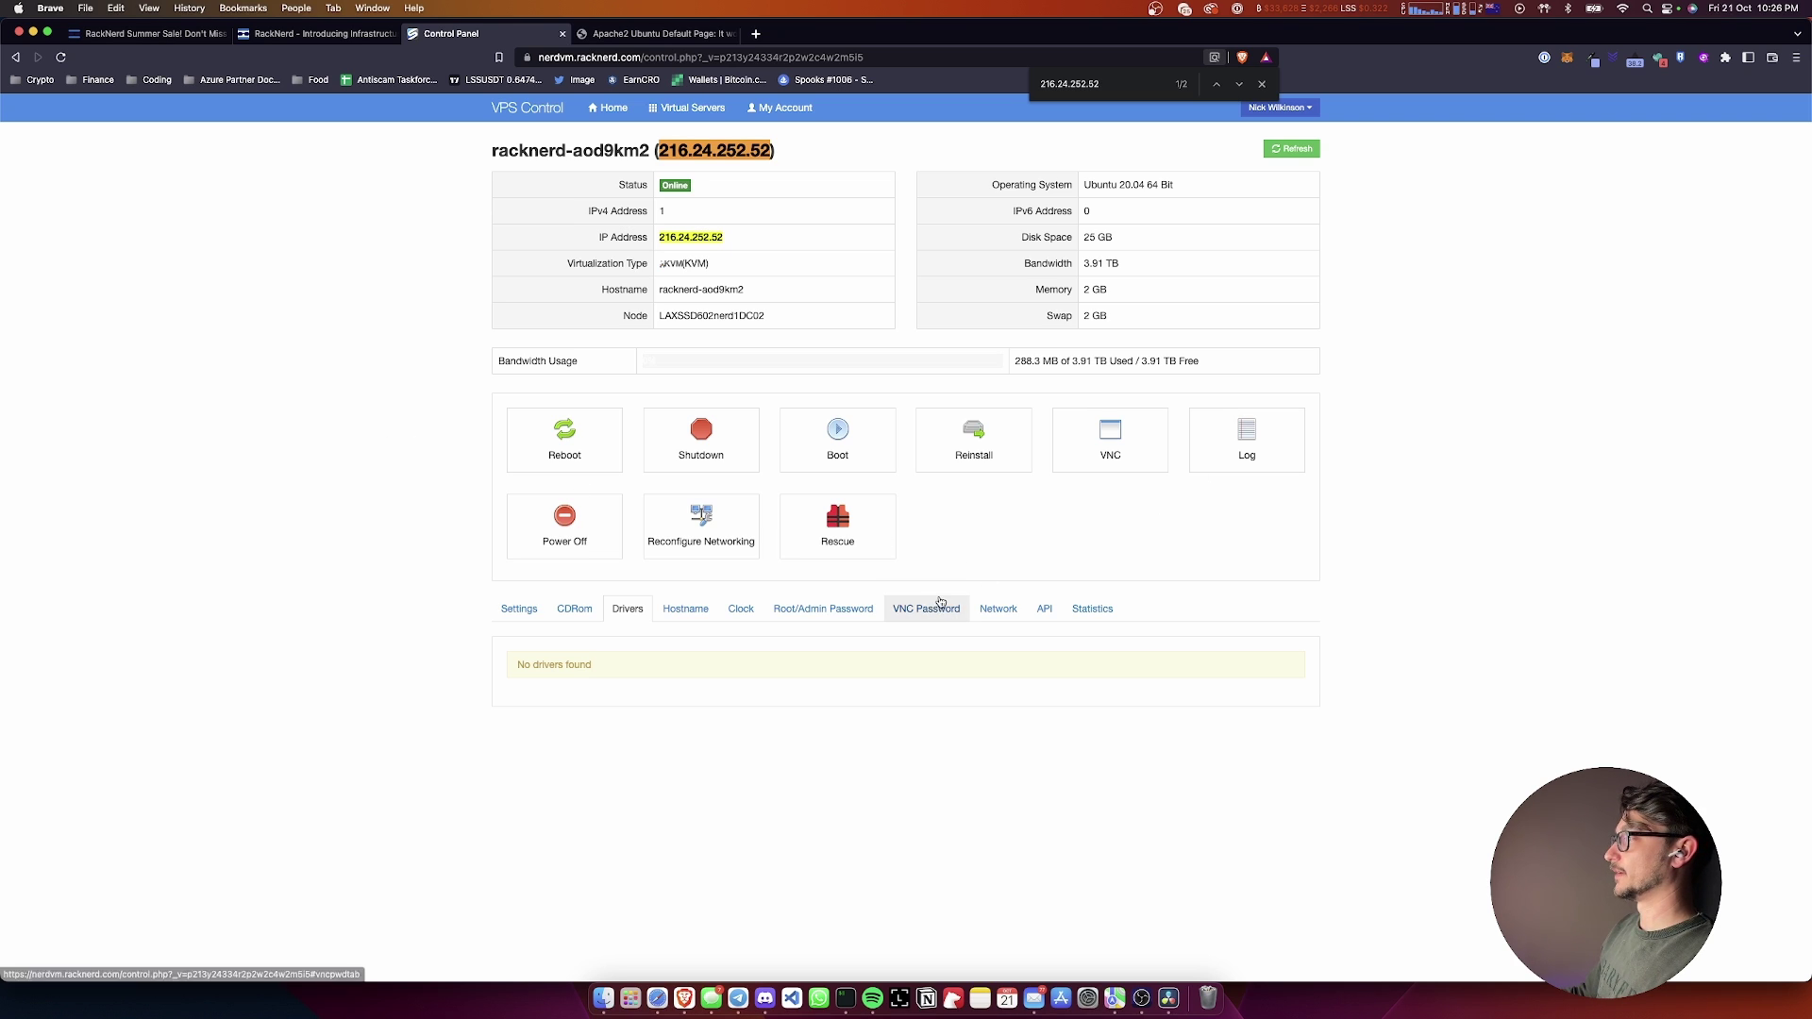
click(972, 450)
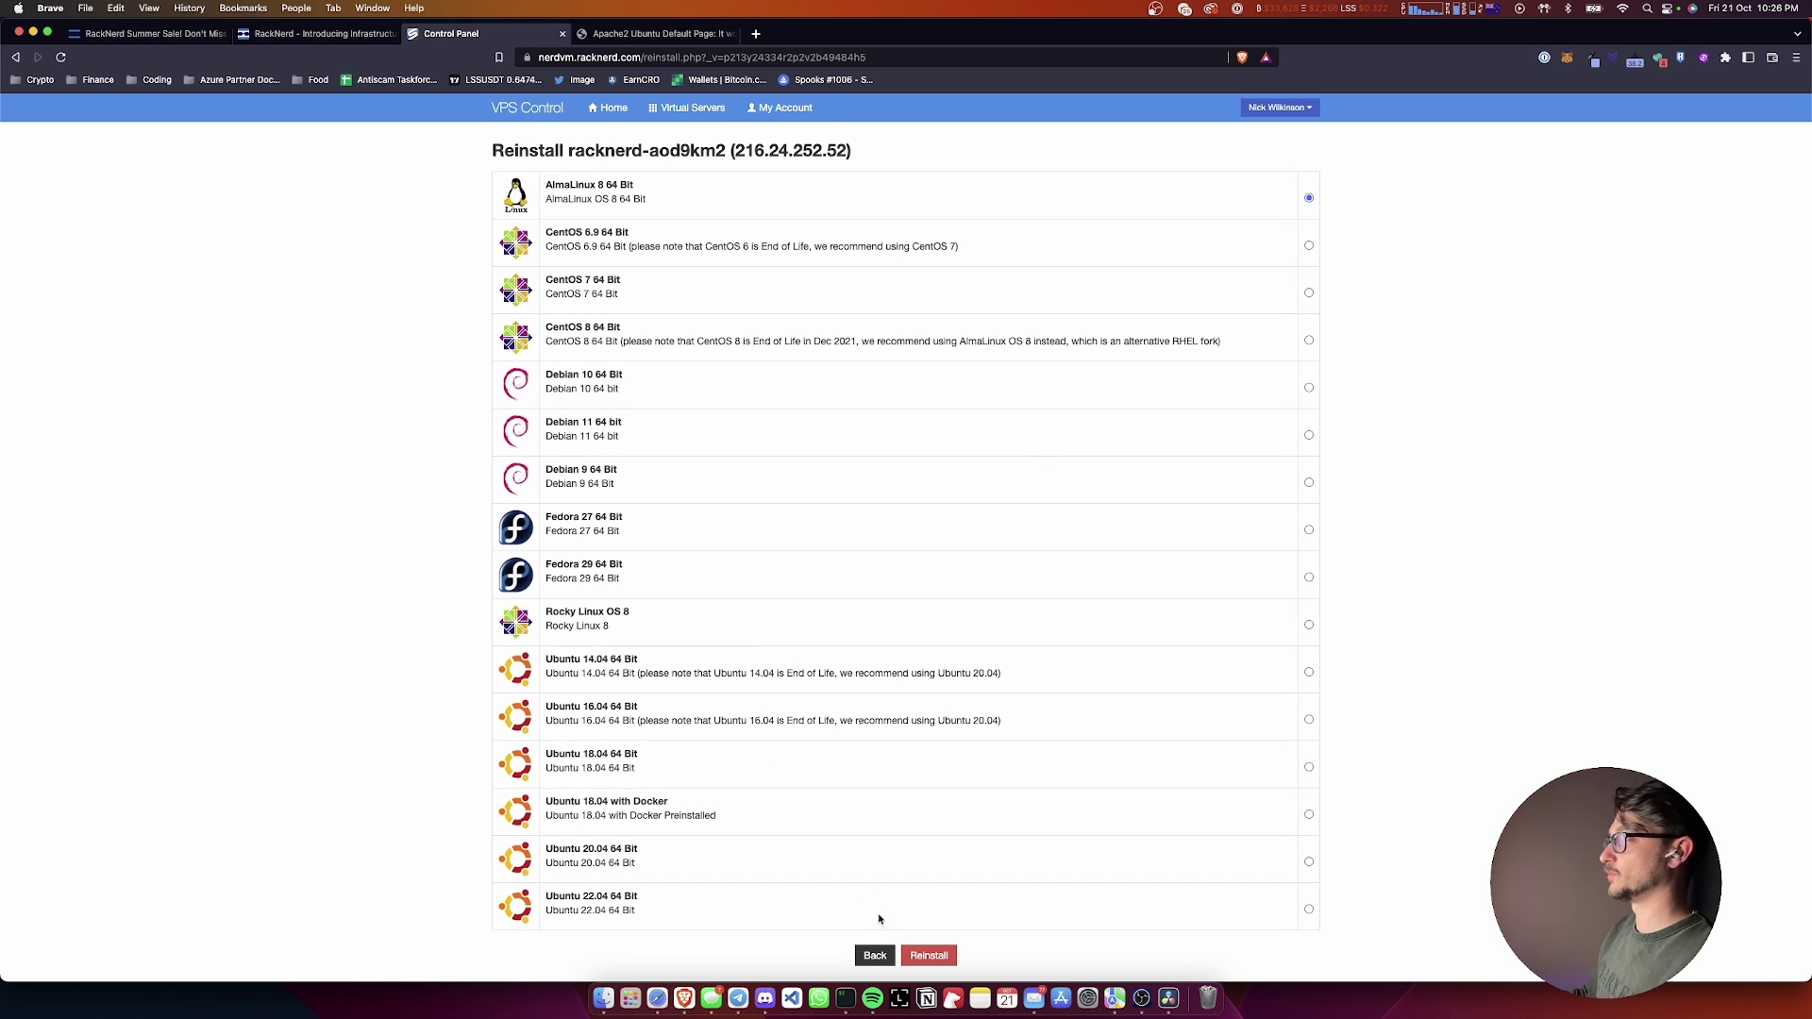
Go back from the Reinstall page to the racknerd-aod9km2 overview without reinstalling.
click(875, 955)
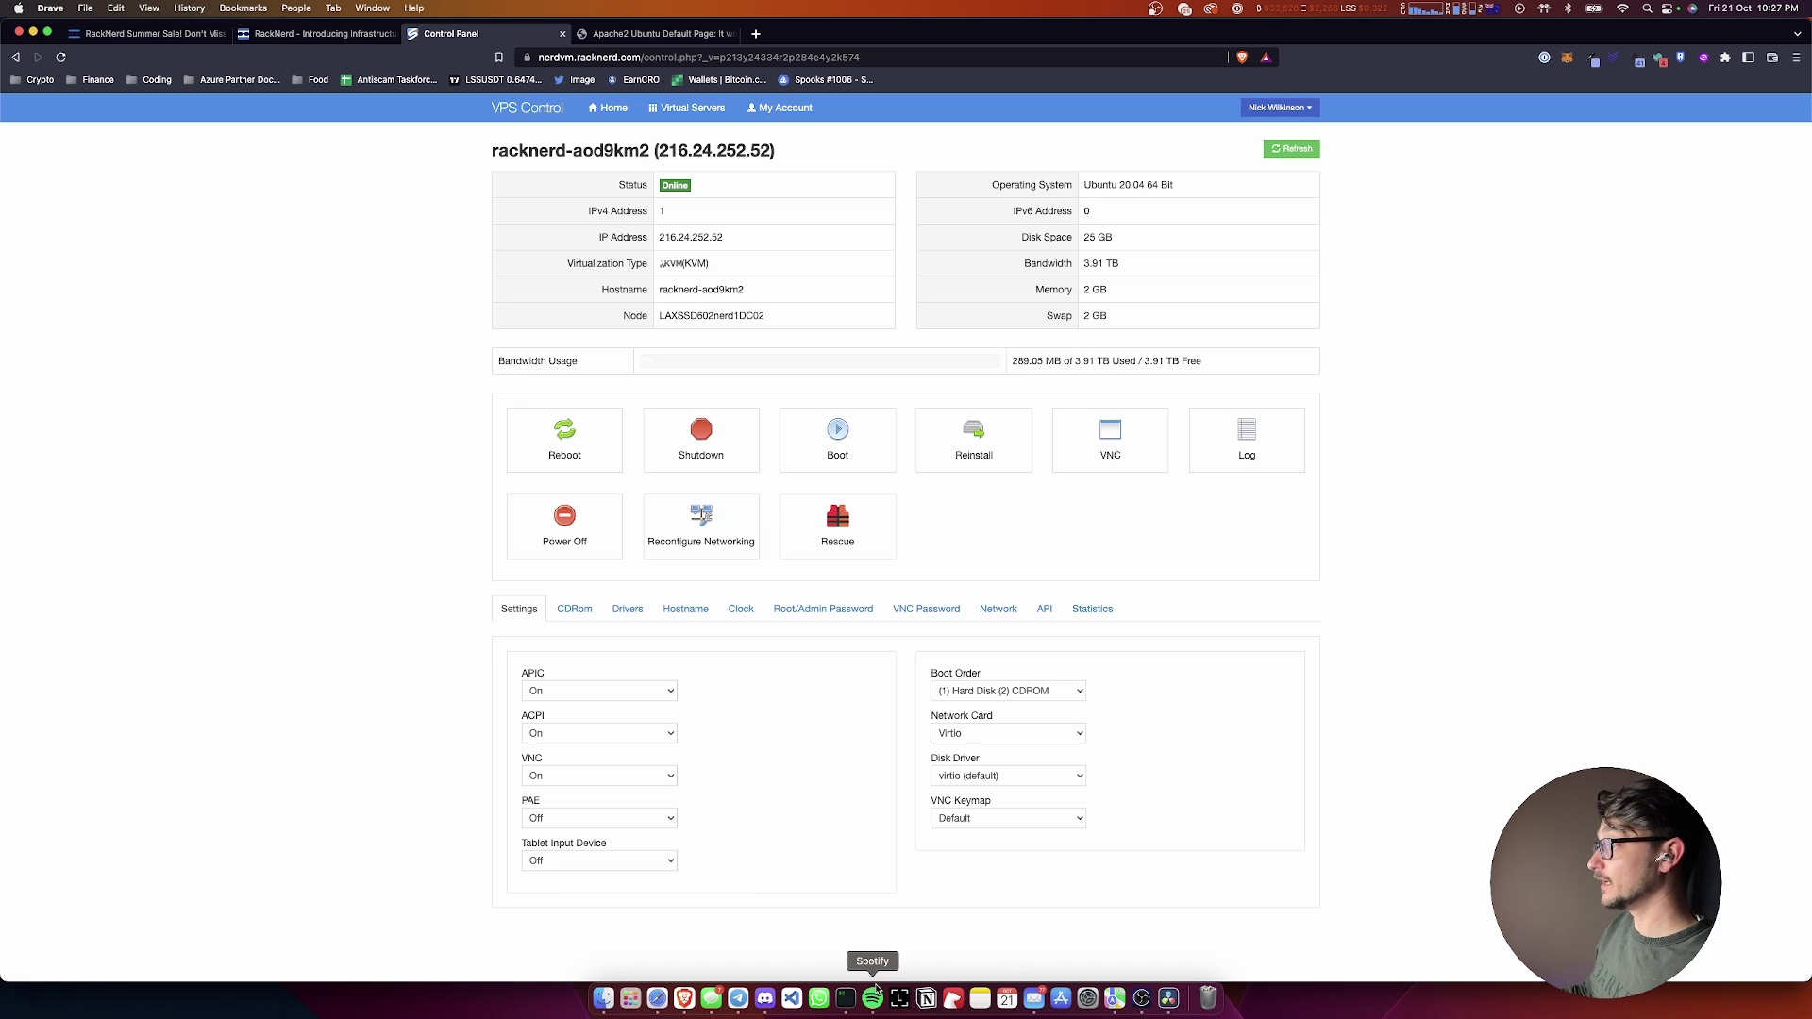
Bring iTerm2 to the front and run 'clear' to leave only the root prompt.
click(845, 1000)
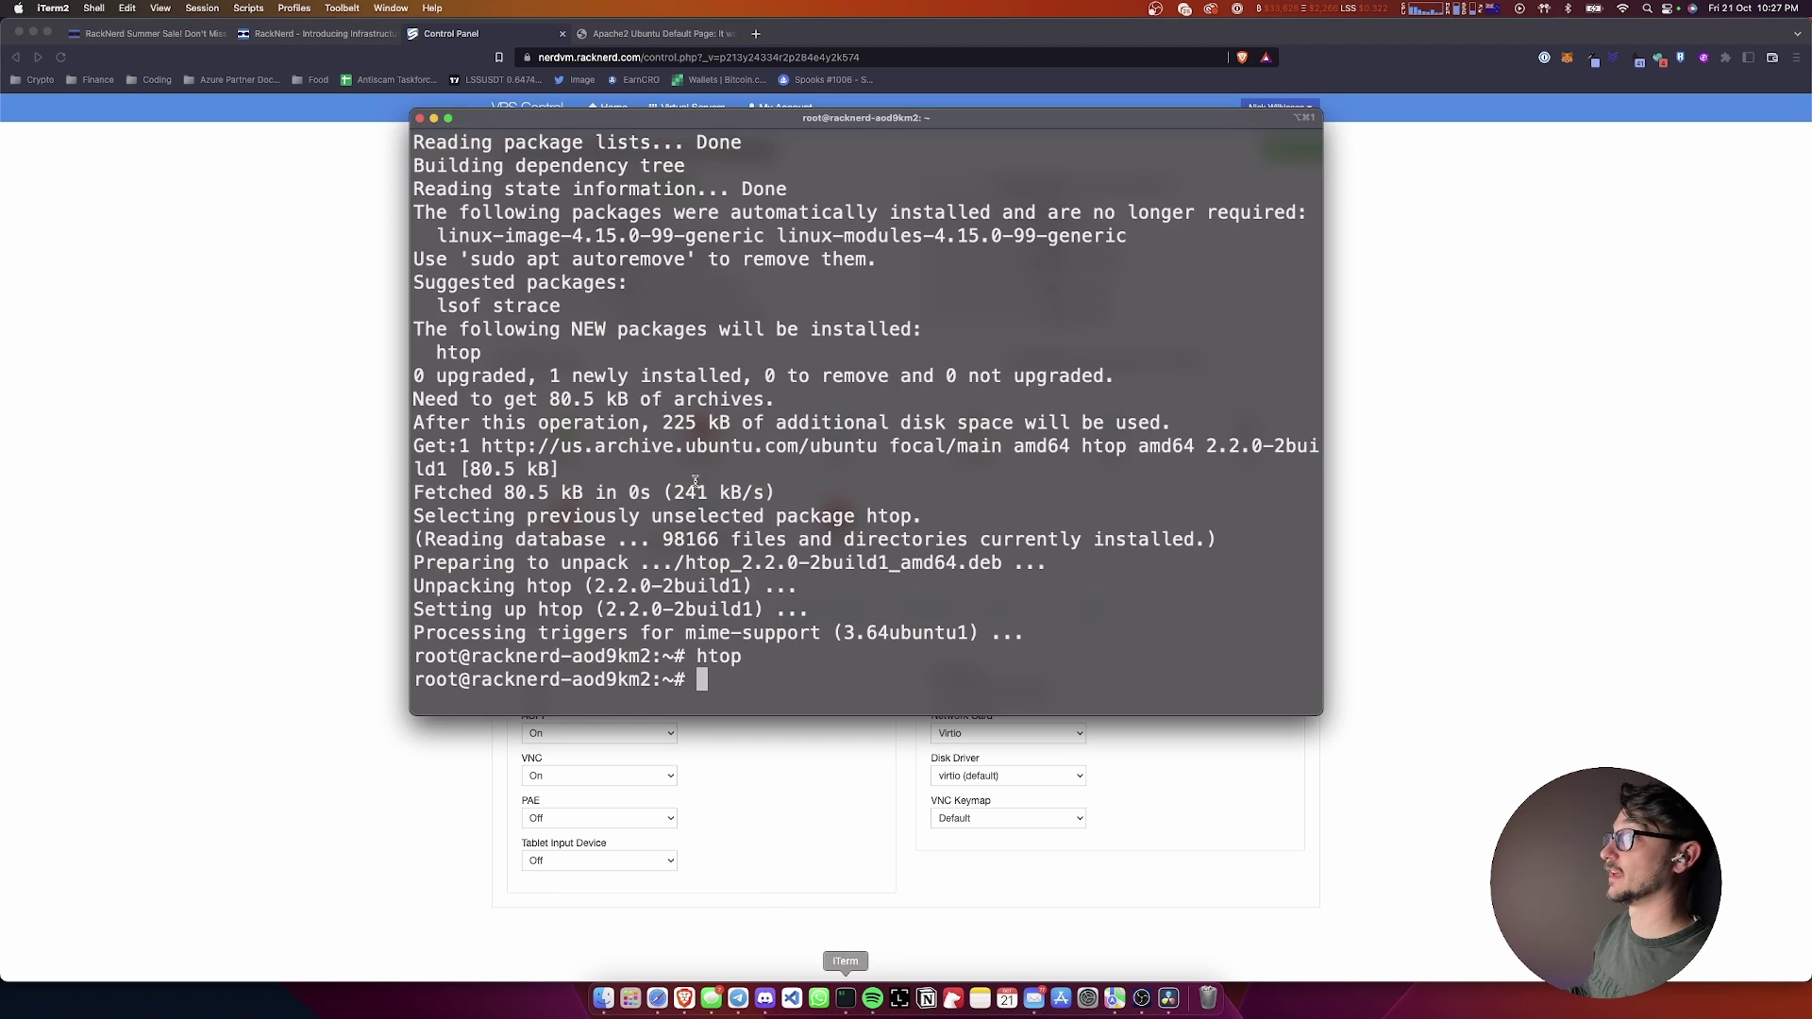
text(clear)
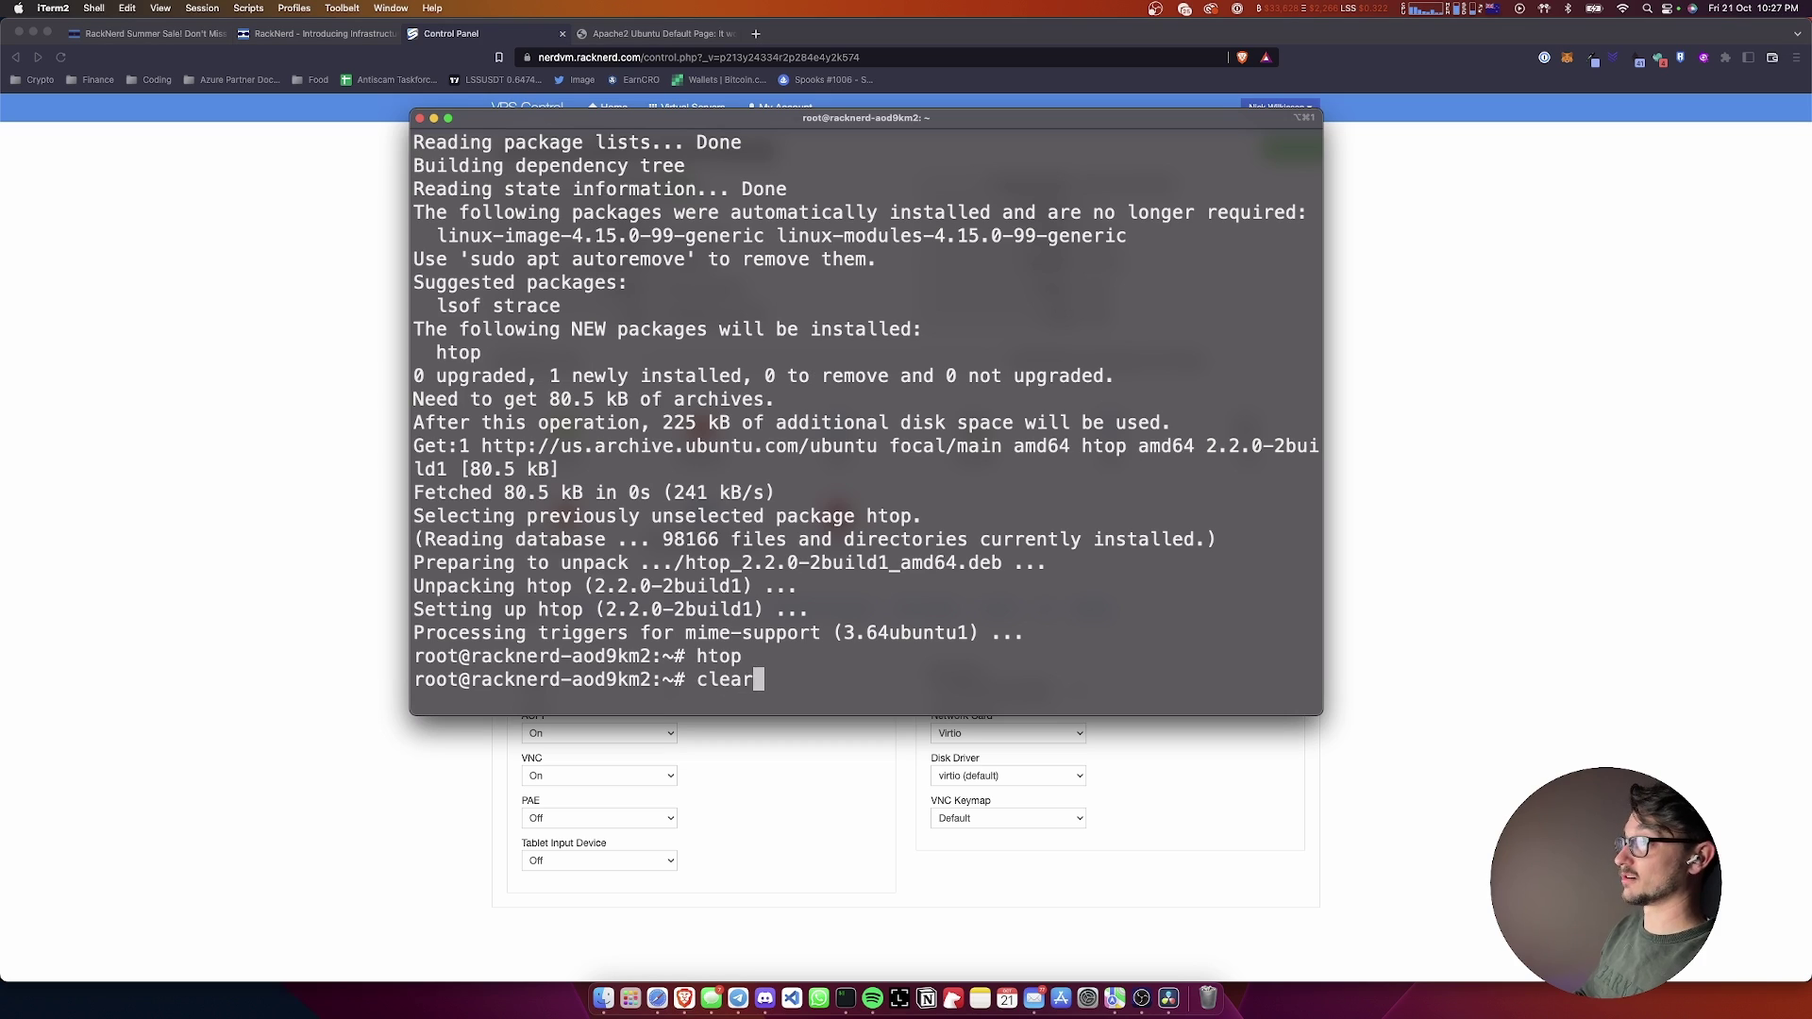
key(Return)
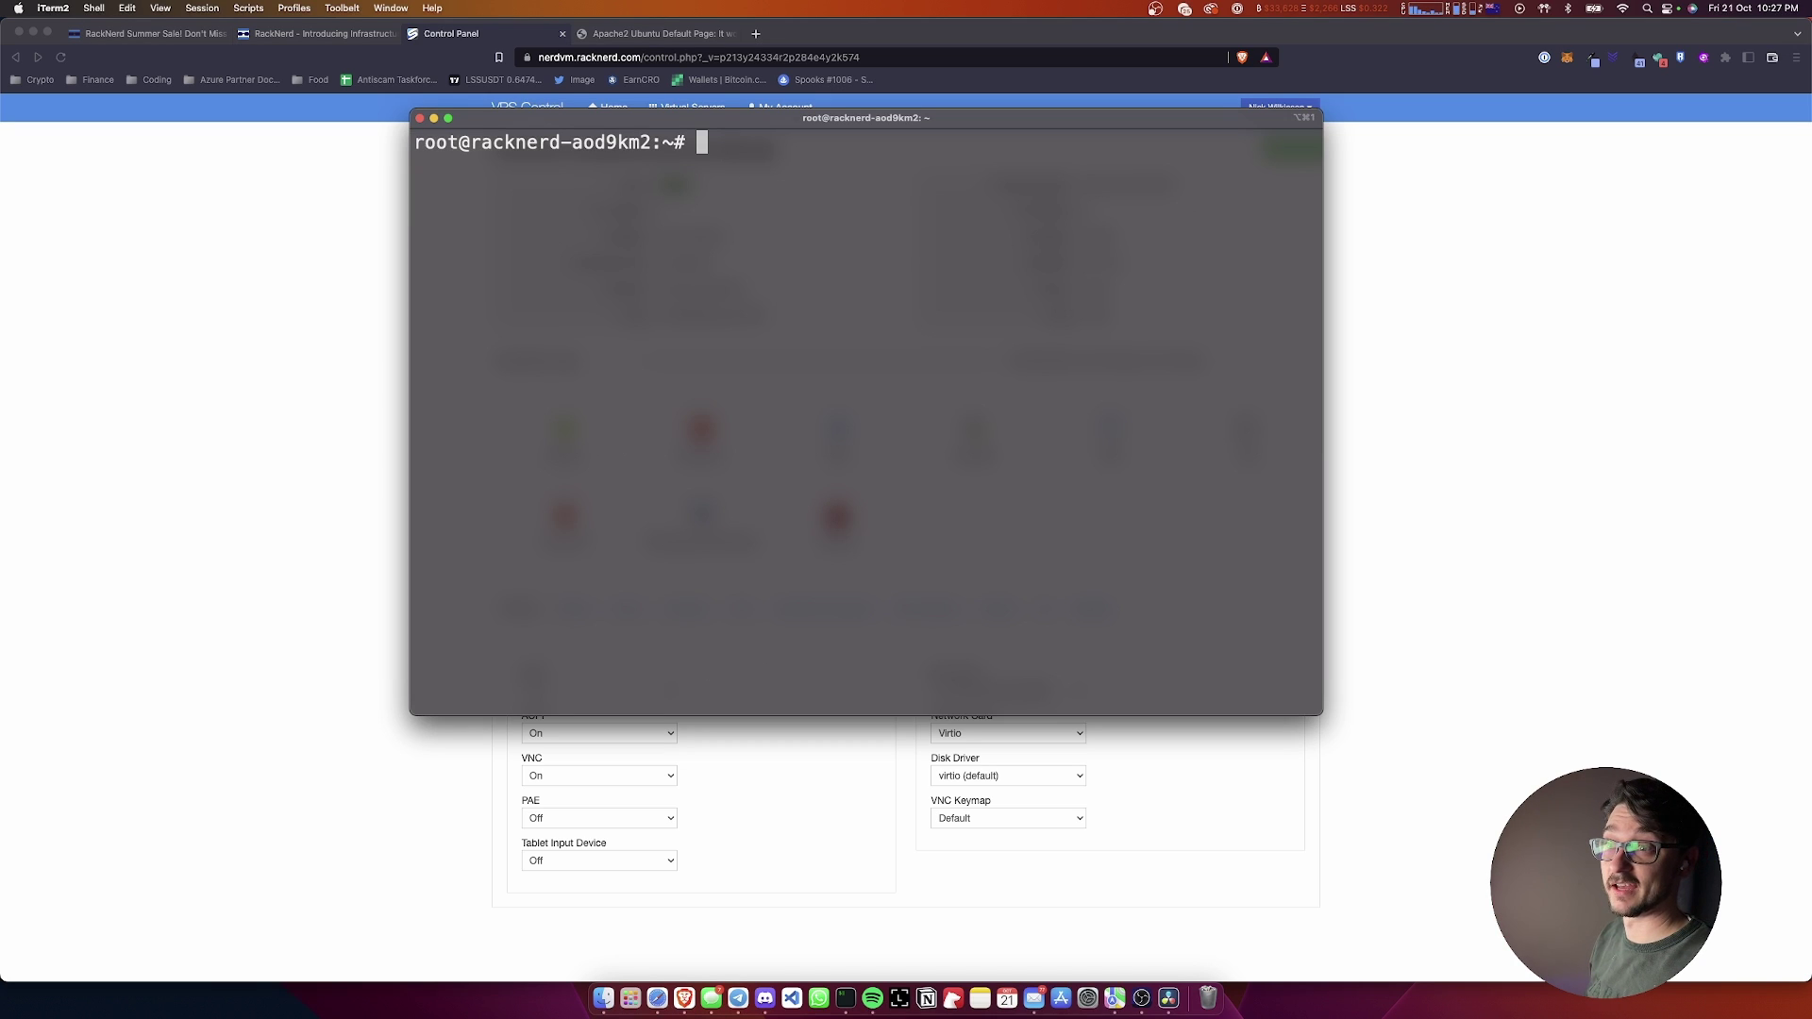